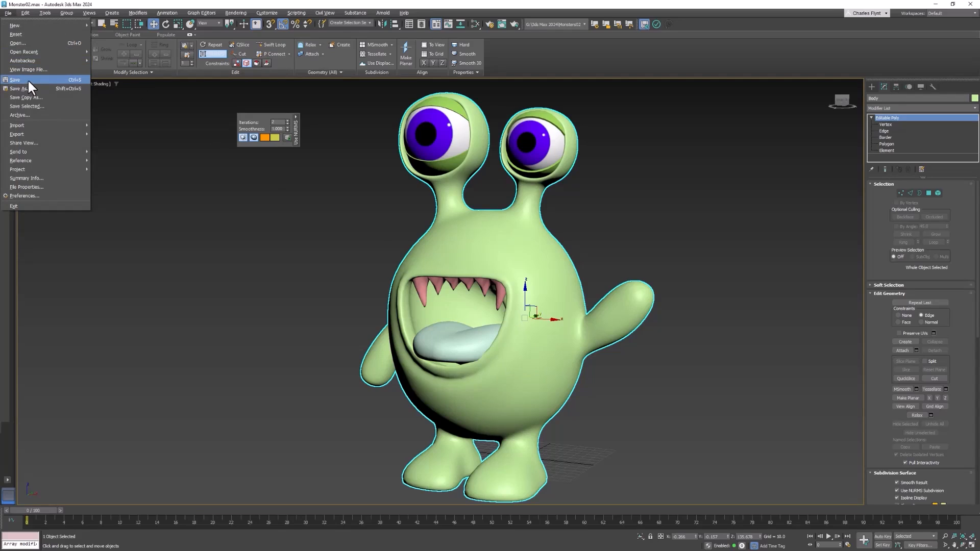
Step: Save the scene, and save an incremented copy of it as Monster03
{"action": "left_click", "coordinate": [27, 79]}
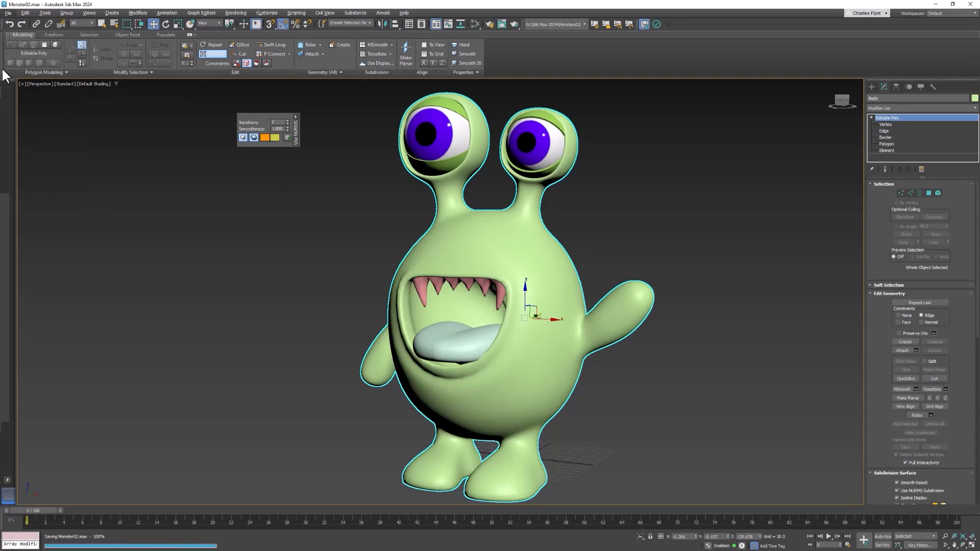
{"action": "left_click", "coordinate": [9, 13]}
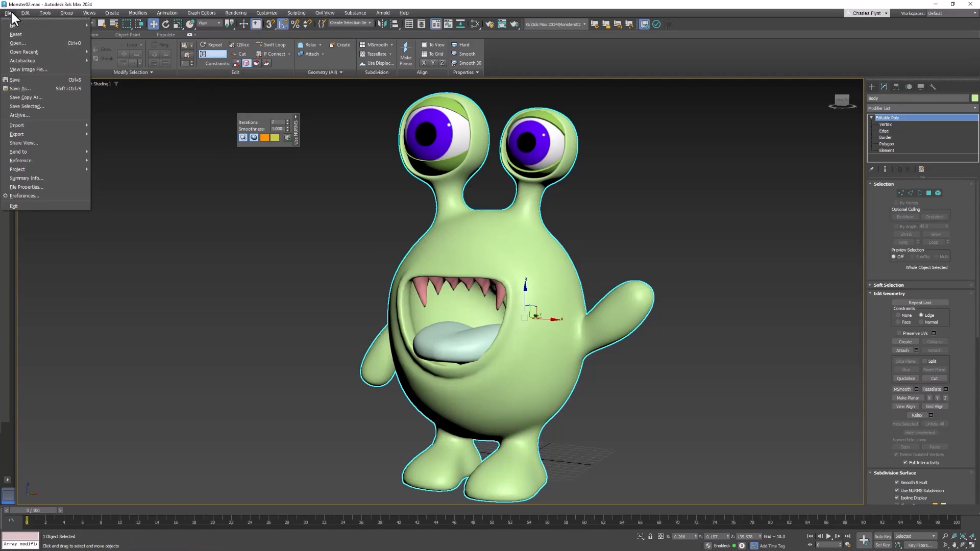
{"action": "left_click", "coordinate": [35, 87]}
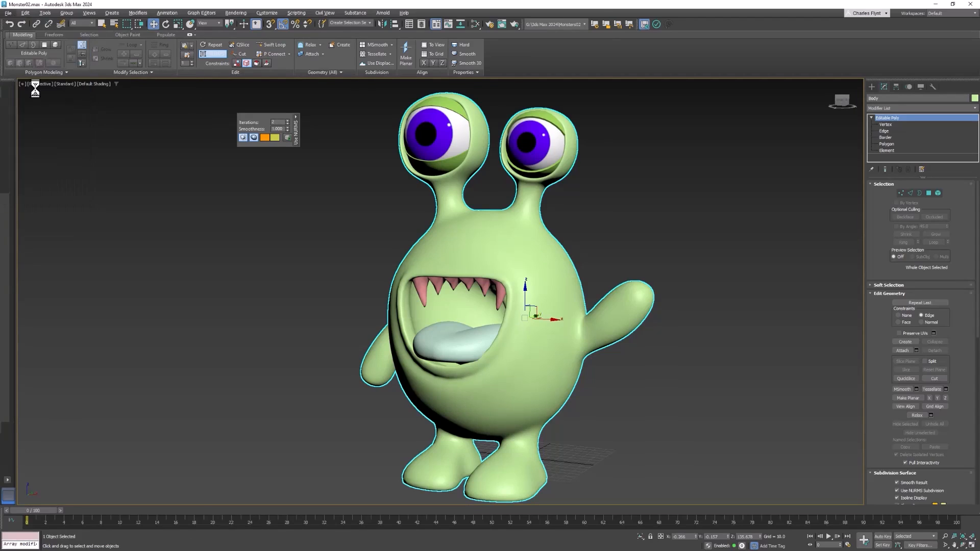
{"action": "left_click_drag", "start_coordinate": [272, 16], "coordinate": [379, 48]}
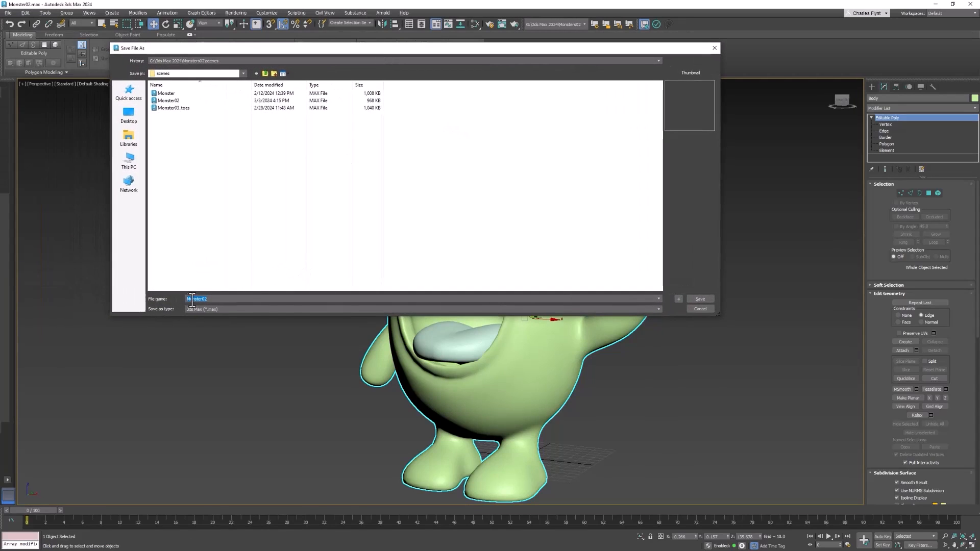
{"action": "left_click", "coordinate": [212, 300]}
{"action": "left_click", "coordinate": [679, 299]}
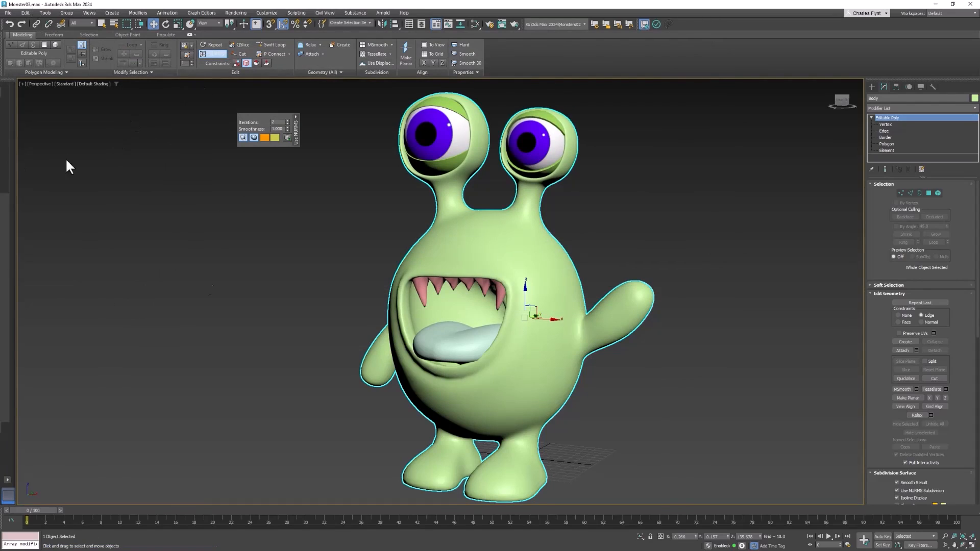
Step: Turn off NURMS smoothing on the monster's body and on the tongue's Editable Poly level
{"action": "middle_click_drag", "start_coordinate": [519, 350], "coordinate": [521, 344]}
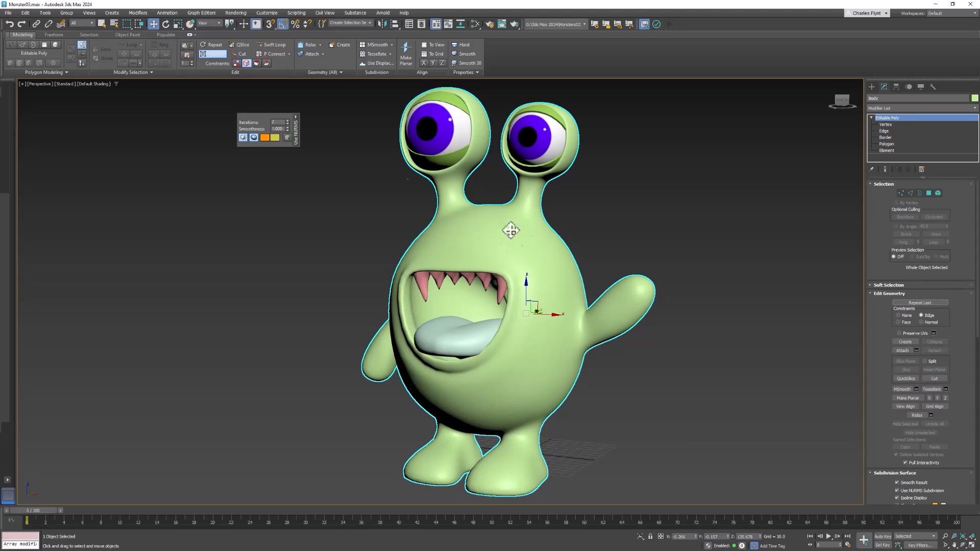
{"action": "left_click", "coordinate": [215, 52]}
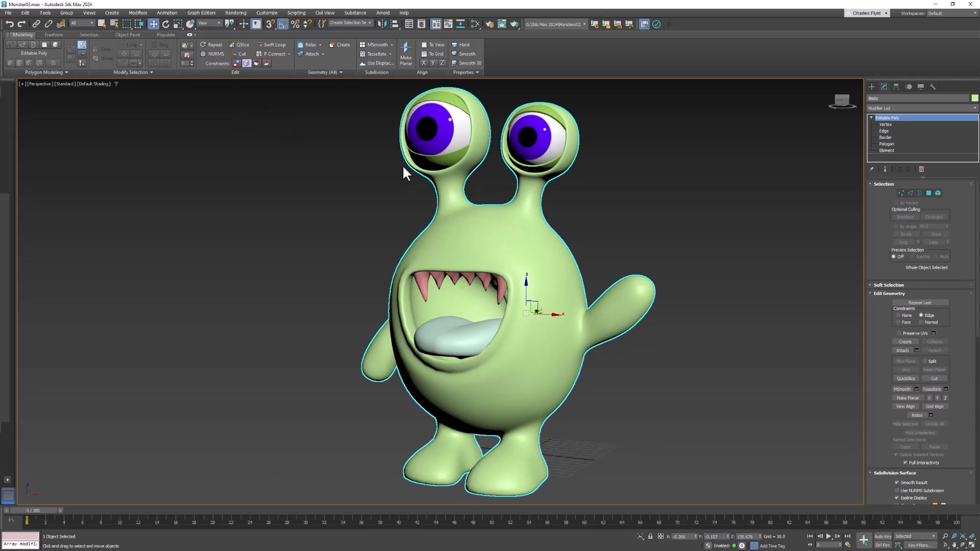
{"action": "left_click", "coordinate": [462, 335]}
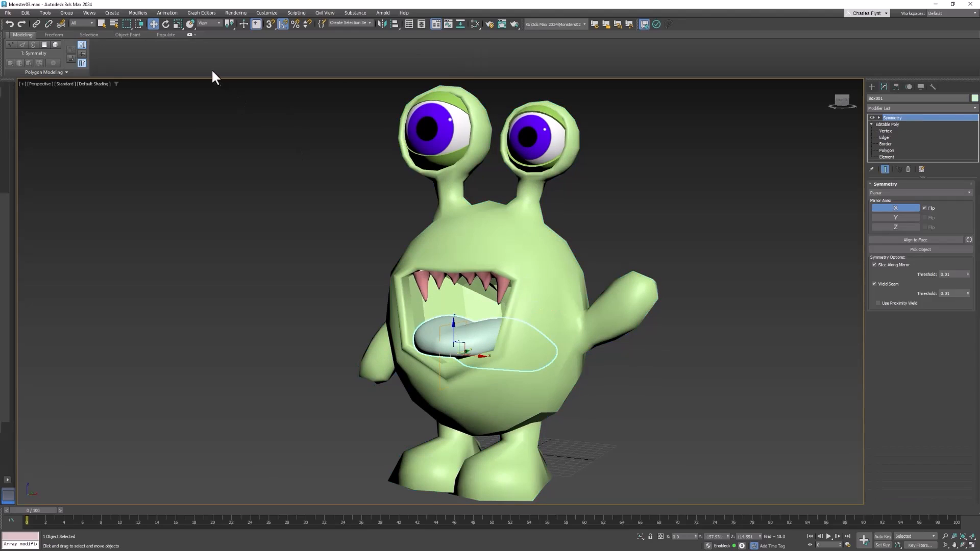
{"action": "left_click", "coordinate": [885, 125]}
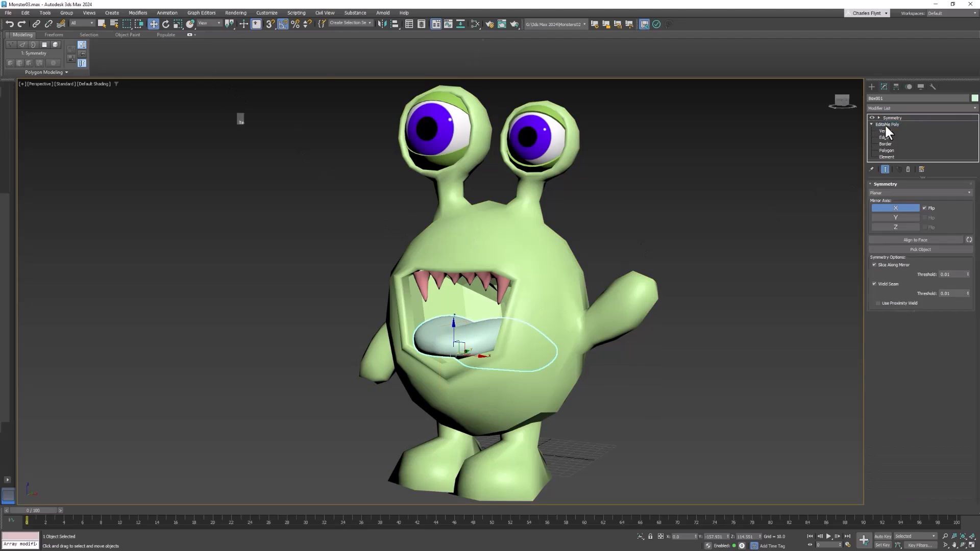
{"action": "left_click", "coordinate": [220, 54]}
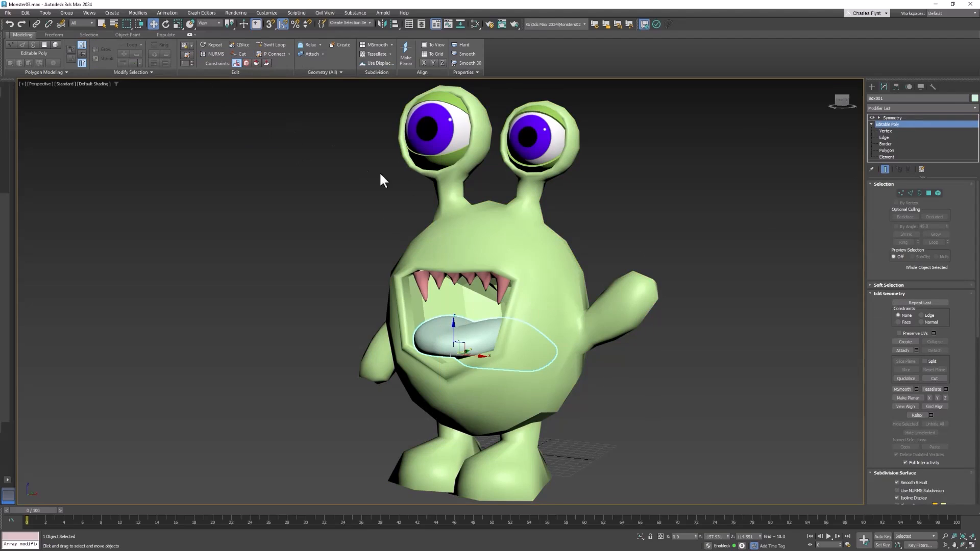
Step: Select the monster's body and turn on Edged Faces display in the perspective viewport
{"action": "left_click", "coordinate": [536, 255]}
{"action": "middle_click_drag", "start_coordinate": [543, 262], "coordinate": [550, 253]}
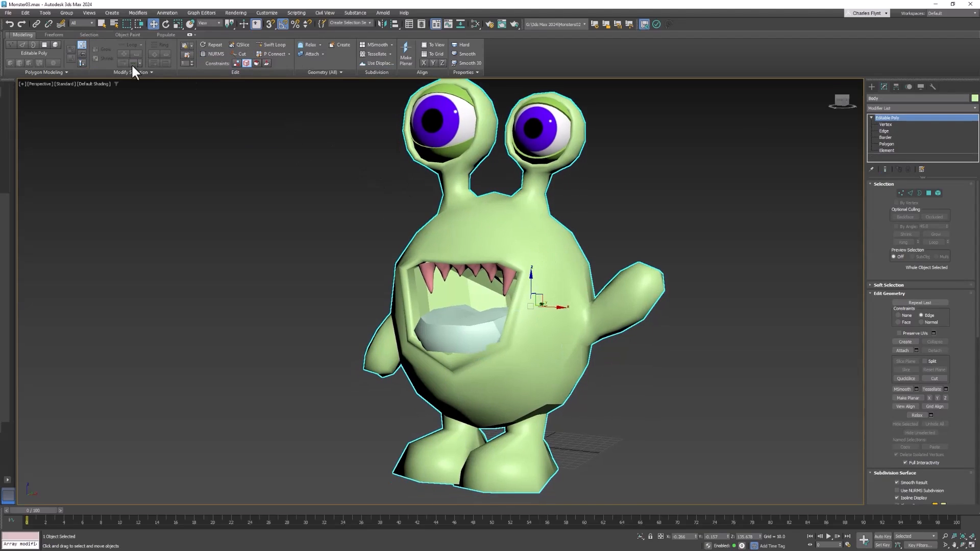
{"action": "left_click", "coordinate": [96, 84]}
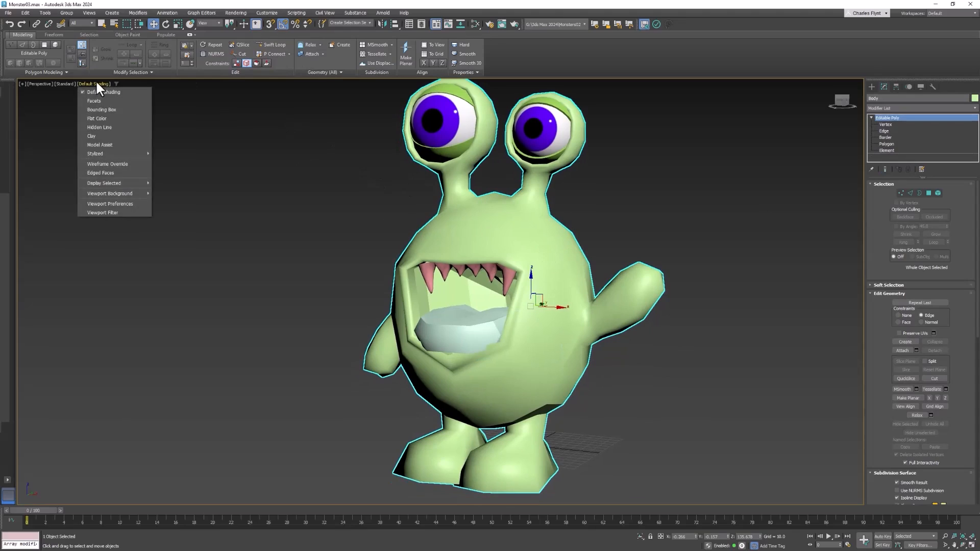
{"action": "left_click", "coordinate": [124, 170]}
{"action": "middle_click_drag", "start_coordinate": [534, 270], "coordinate": [514, 264], "text": "alt"}
{"action": "scroll", "coordinate": [500, 306], "scroll_direction": "up", "scroll_amount": 4}
{"action": "middle_click_drag", "start_coordinate": [497, 310], "coordinate": [517, 259]}
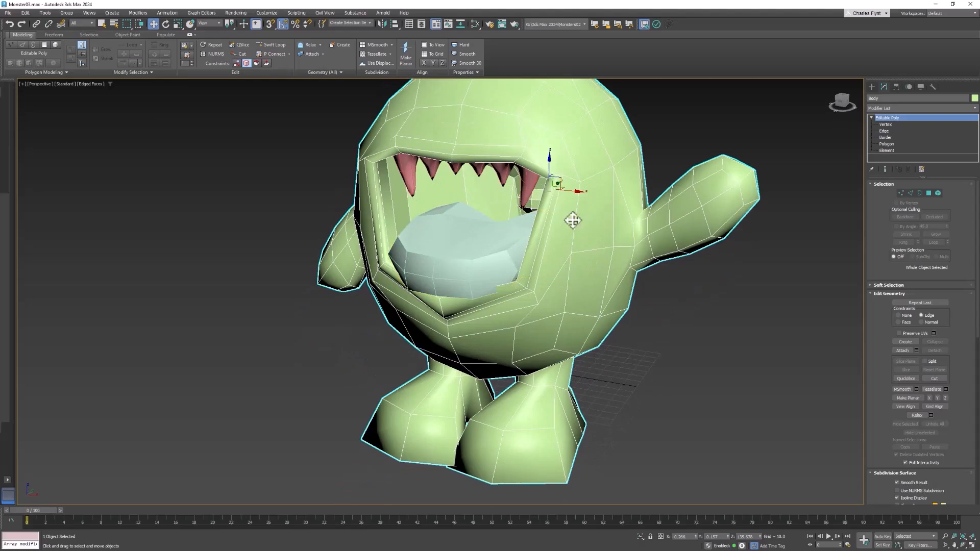
{"action": "mouse_move", "coordinate": [579, 259]}
{"action": "middle_mouse_down", "text": "alt"}
{"action": "mouse_move", "coordinate": [595, 293]}
{"action": "mouse_move", "coordinate": [597, 281]}
{"action": "mouse_move", "coordinate": [577, 285]}
{"action": "mouse_move", "coordinate": [589, 276]}
{"action": "mouse_move", "coordinate": [575, 272]}
{"action": "middle_mouse_up", "text": "alt"}
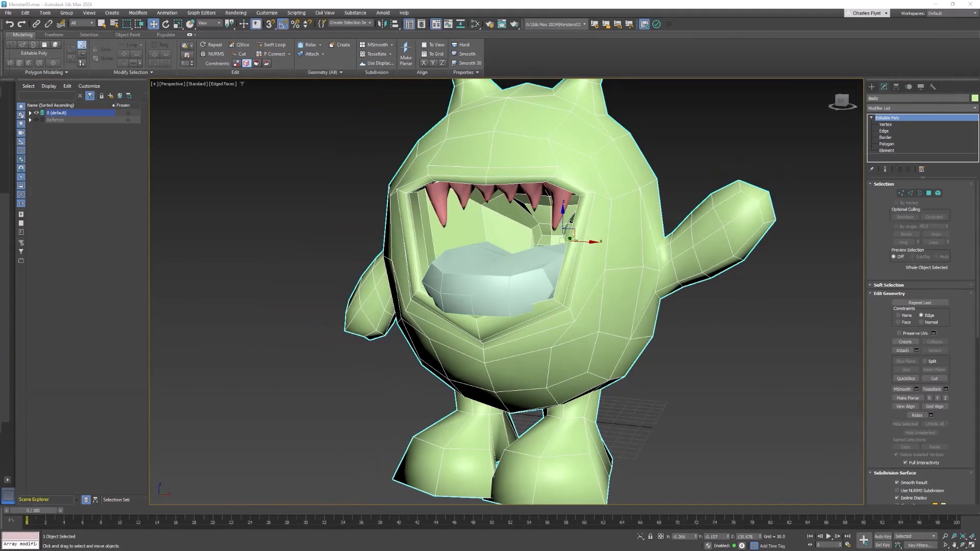
Step: Select the tongue and hide all unselected objects
{"action": "left_click", "coordinate": [526, 273]}
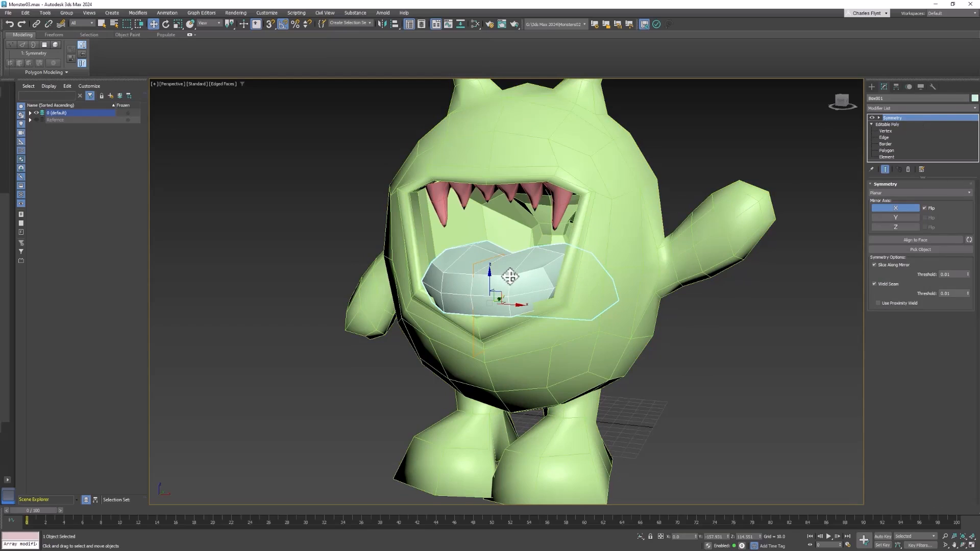
{"action": "right_click", "coordinate": [569, 164]}
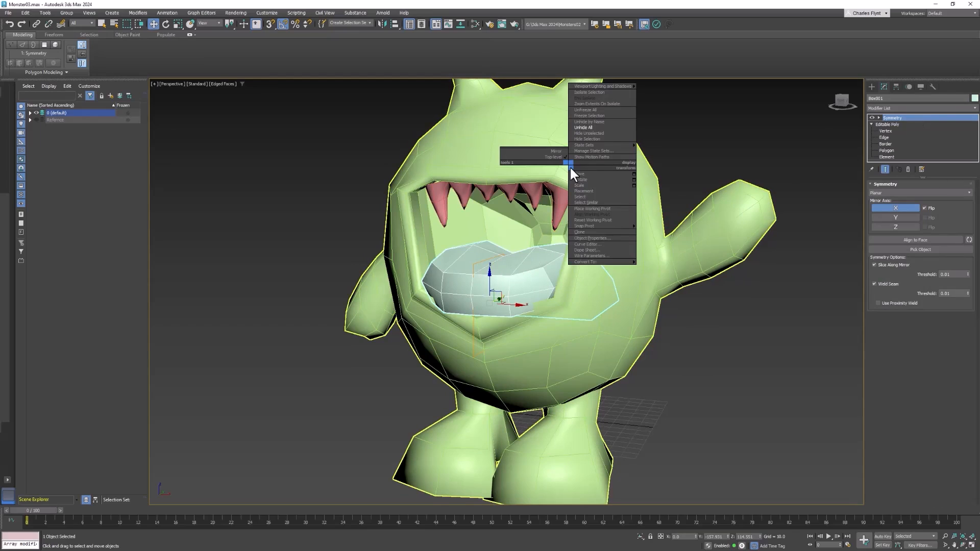
{"action": "left_click", "coordinate": [603, 133]}
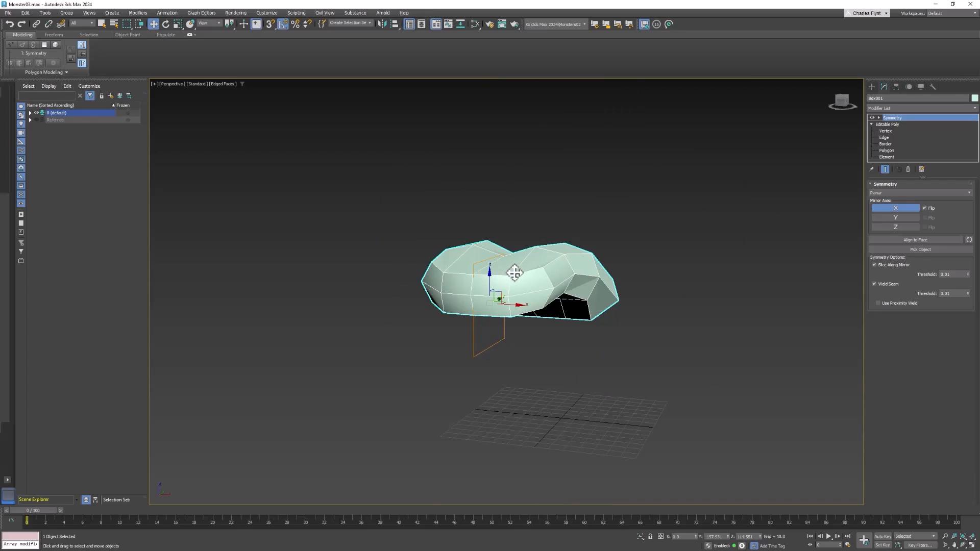
Step: In the Top view, select the tongue's centre-line vertices at vertex level and scale them flat along the X axis
{"action": "key", "text": "t"}
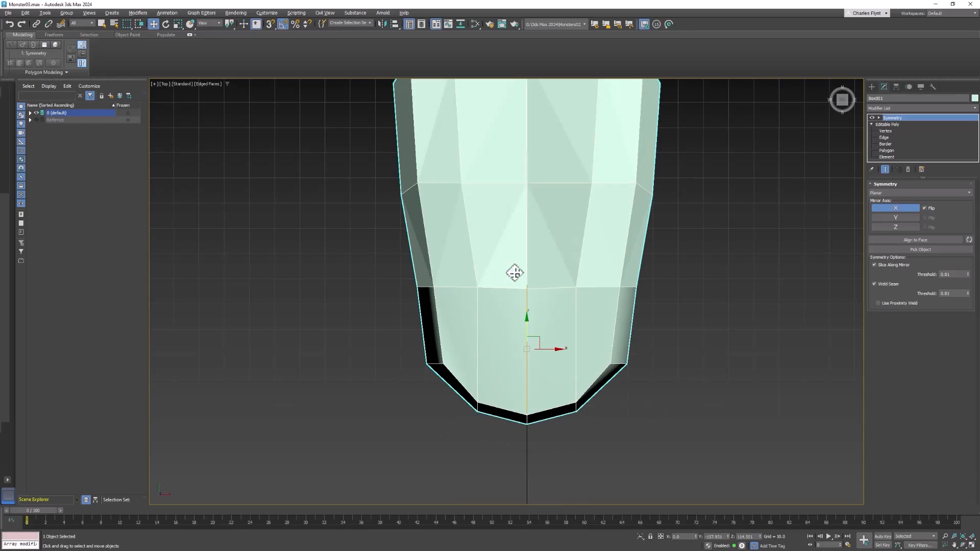
{"action": "scroll", "coordinate": [515, 273], "scroll_direction": "down", "scroll_amount": 5}
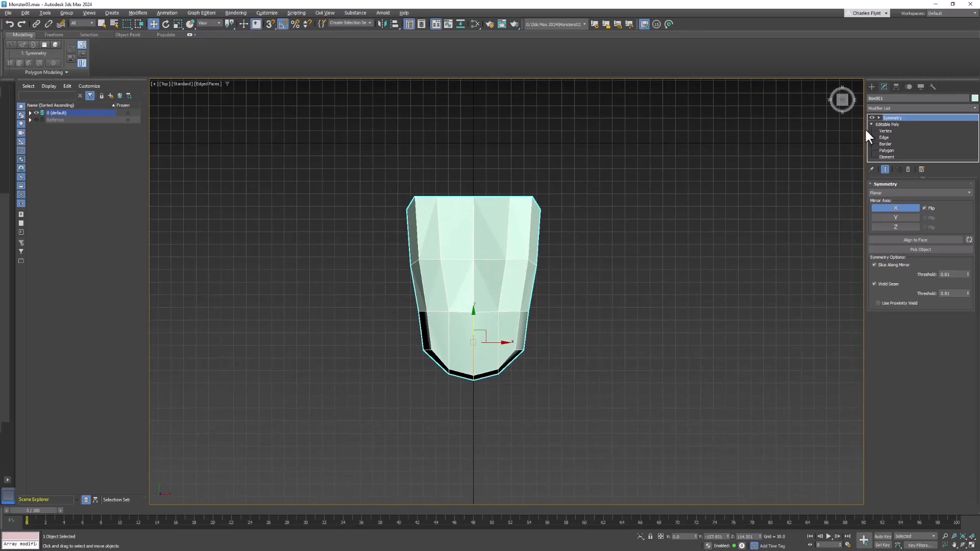
{"action": "left_click", "coordinate": [887, 130]}
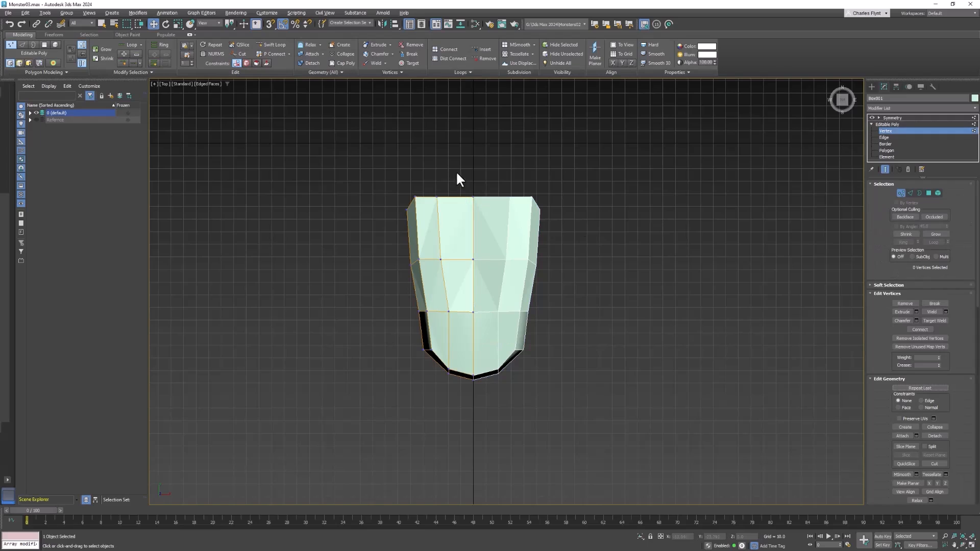
{"action": "left_click_drag", "start_coordinate": [480, 324], "coordinate": [485, 403]}
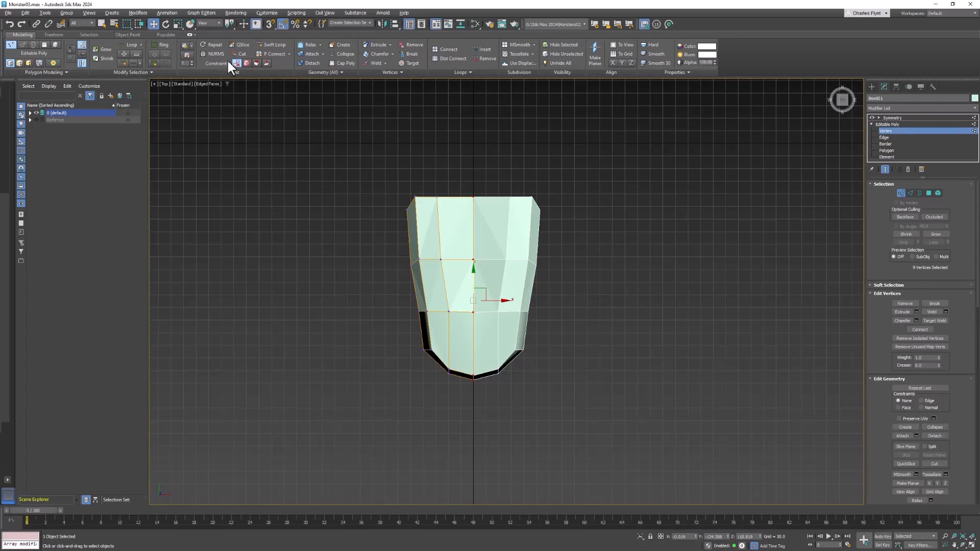
{"action": "left_click", "coordinate": [177, 24]}
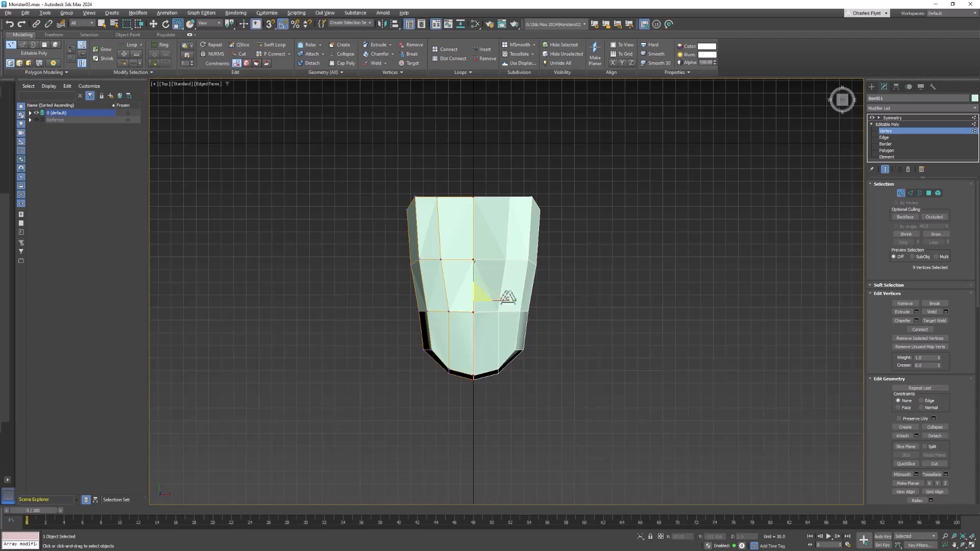
{"action": "left_click_drag", "start_coordinate": [498, 301], "coordinate": [312, 318]}
Step: Set the X position of the tongue's selected centre-line vertices to 0
{"action": "left_click", "coordinate": [154, 24]}
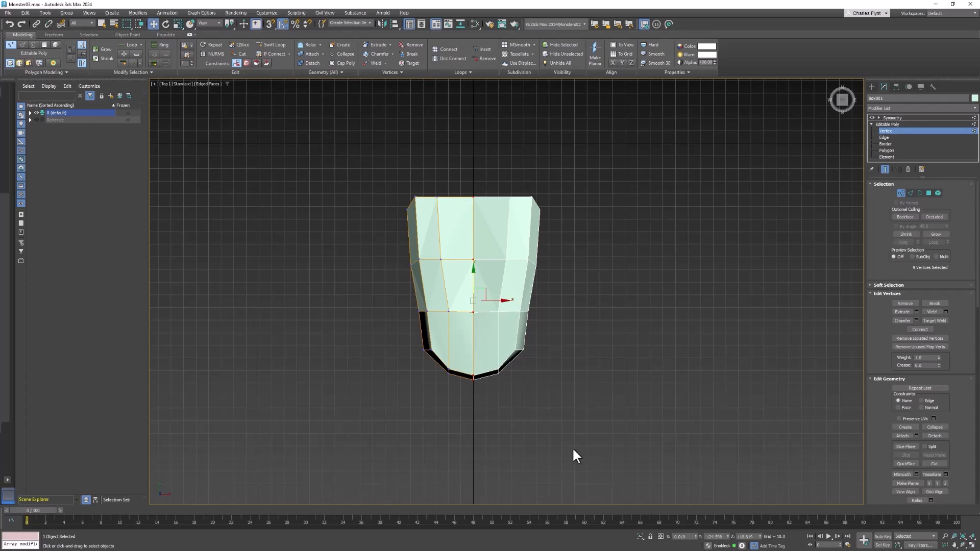
{"action": "right_click", "coordinate": [697, 537]}
{"action": "middle_click_drag", "start_coordinate": [555, 302], "coordinate": [560, 299]}
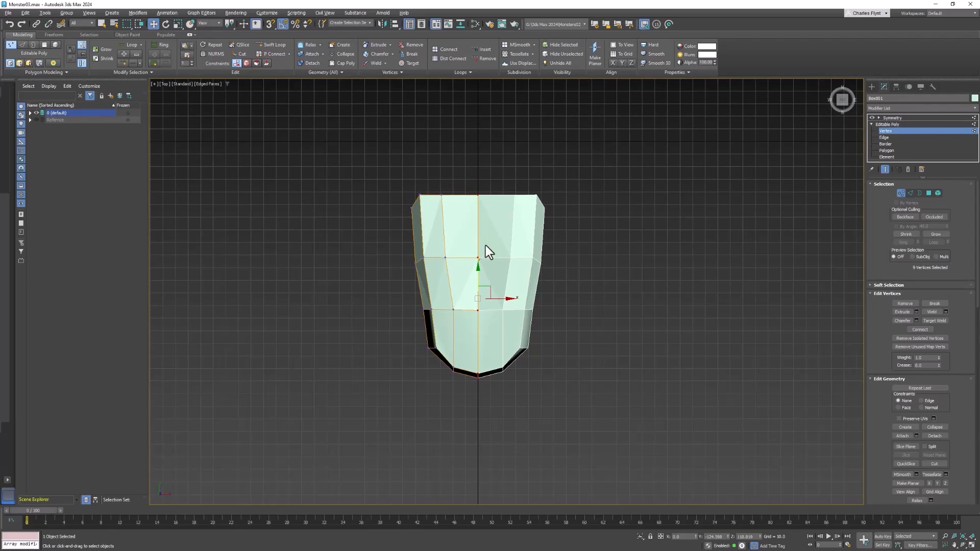
Step: Try pulling a middle vertex sideways off the tongue's centre line, and undo the move
{"action": "scroll", "coordinate": [469, 250], "scroll_direction": "up", "scroll_amount": 5}
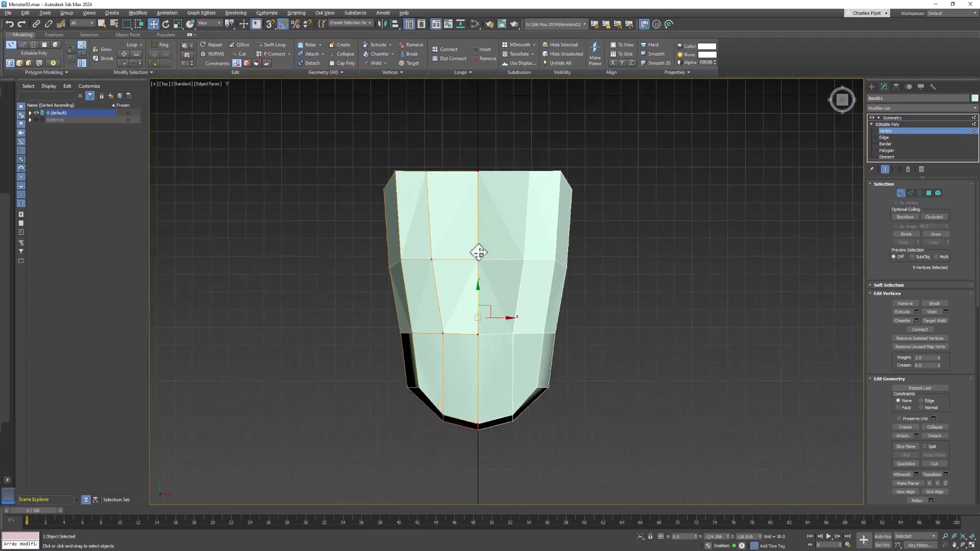
{"action": "mouse_move", "coordinate": [468, 247]}
{"action": "left_mouse_down"}
{"action": "mouse_move", "coordinate": [501, 280]}
{"action": "mouse_move", "coordinate": [472, 273]}
{"action": "mouse_move", "coordinate": [483, 259]}
{"action": "left_mouse_up"}
{"action": "scroll", "coordinate": [502, 274], "scroll_direction": "up", "scroll_amount": 3}
{"action": "left_click", "coordinate": [433, 260]}
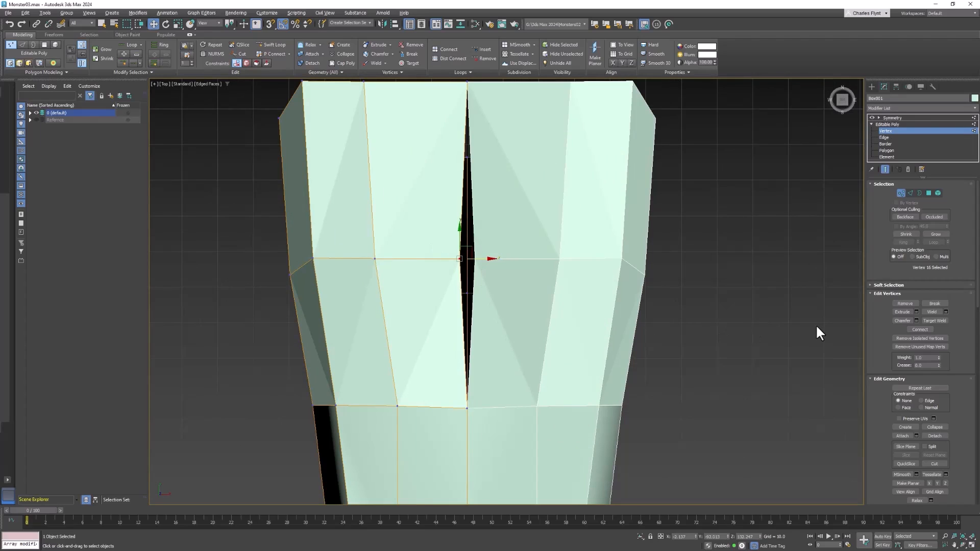
{"action": "key", "text": "ctrl+z"}
Step: Return to the Perspective view and leave vertex editing for the tongue's whole Editable Poly level
{"action": "mouse_move", "coordinate": [755, 320]}
{"action": "middle_mouse_down"}
{"action": "mouse_move", "coordinate": [766, 308]}
{"action": "mouse_move", "coordinate": [755, 332]}
{"action": "mouse_move", "coordinate": [754, 308]}
{"action": "middle_mouse_up"}
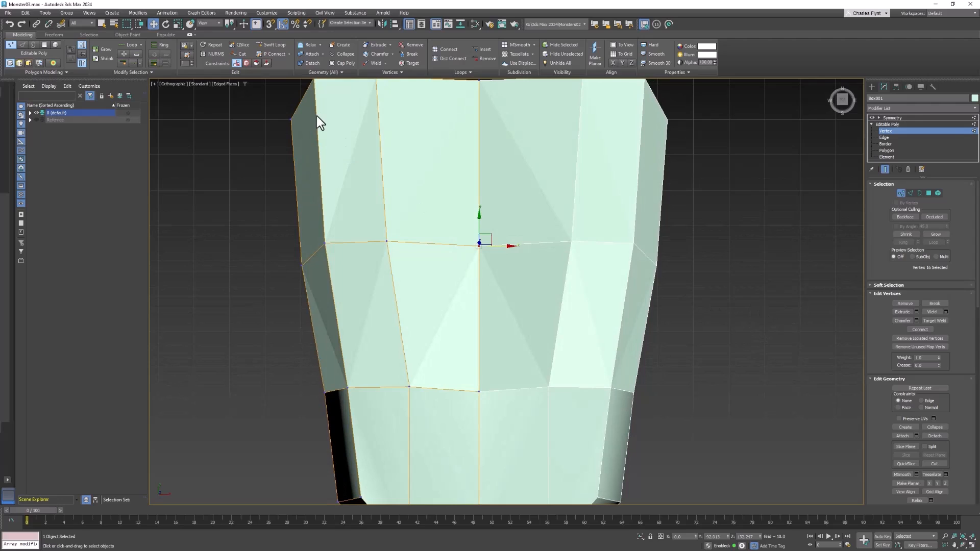
{"action": "key", "text": "p"}
{"action": "scroll", "coordinate": [318, 121], "scroll_direction": "down", "scroll_amount": 6}
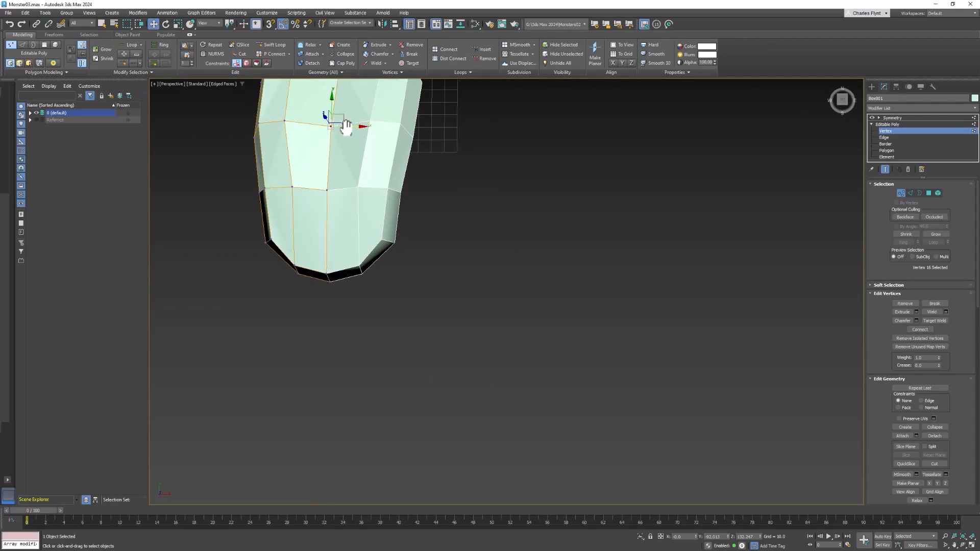
{"action": "middle_click_drag", "start_coordinate": [347, 126], "coordinate": [588, 306]}
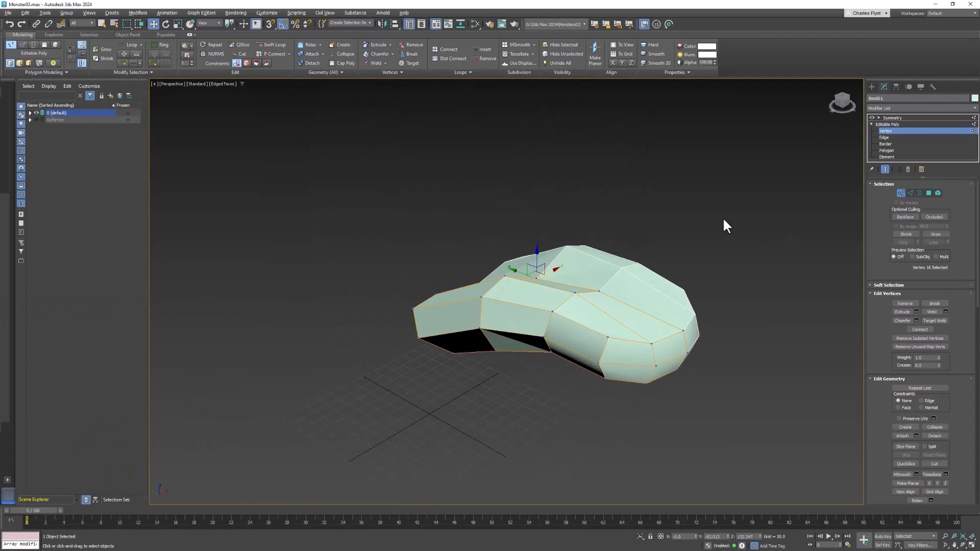
{"action": "left_click", "coordinate": [904, 124]}
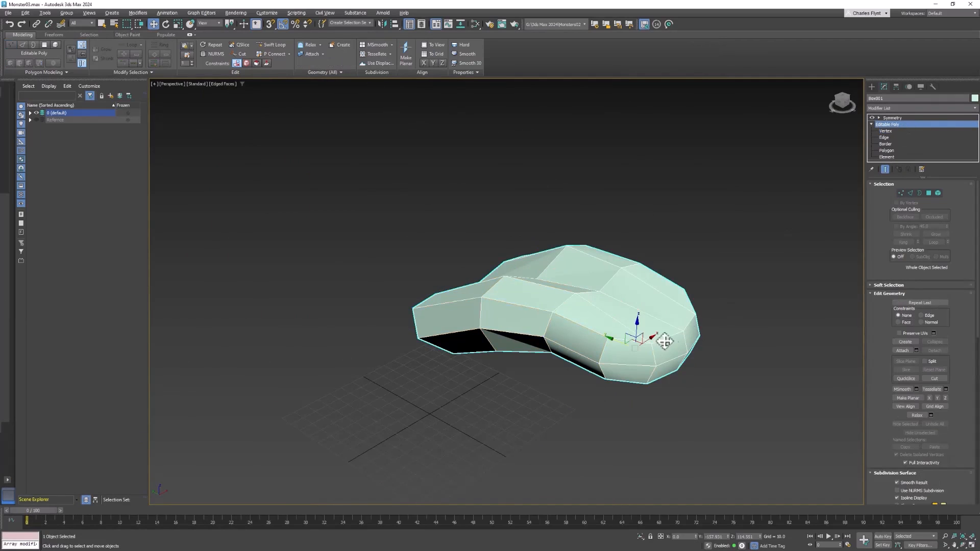
Step: Turn off Edged Faces so the tongue displays with Default Shading only
{"action": "middle_click_drag", "start_coordinate": [663, 343], "coordinate": [470, 249], "text": "alt"}
{"action": "left_click", "coordinate": [216, 81]}
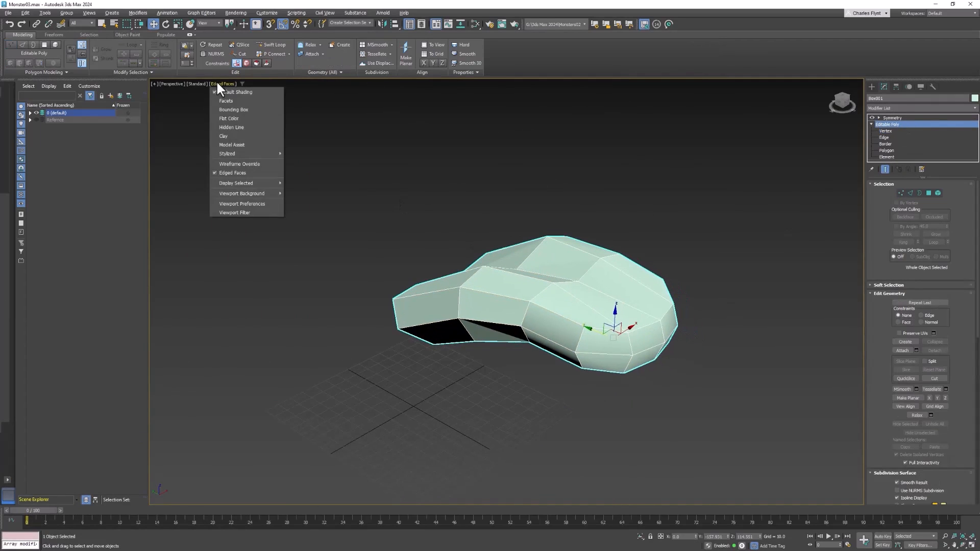
{"action": "left_click", "coordinate": [248, 173]}
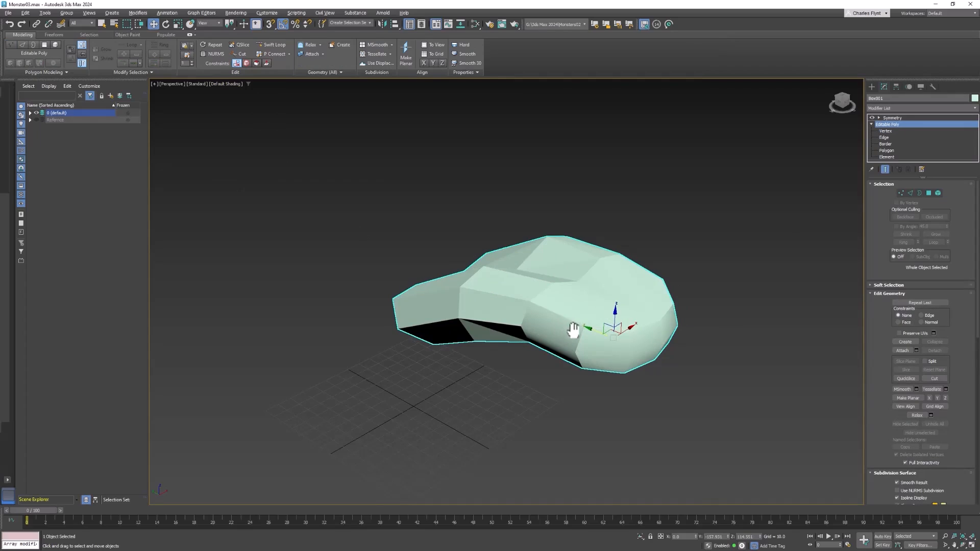
{"action": "middle_click_drag", "start_coordinate": [575, 328], "coordinate": [565, 339], "text": "alt"}
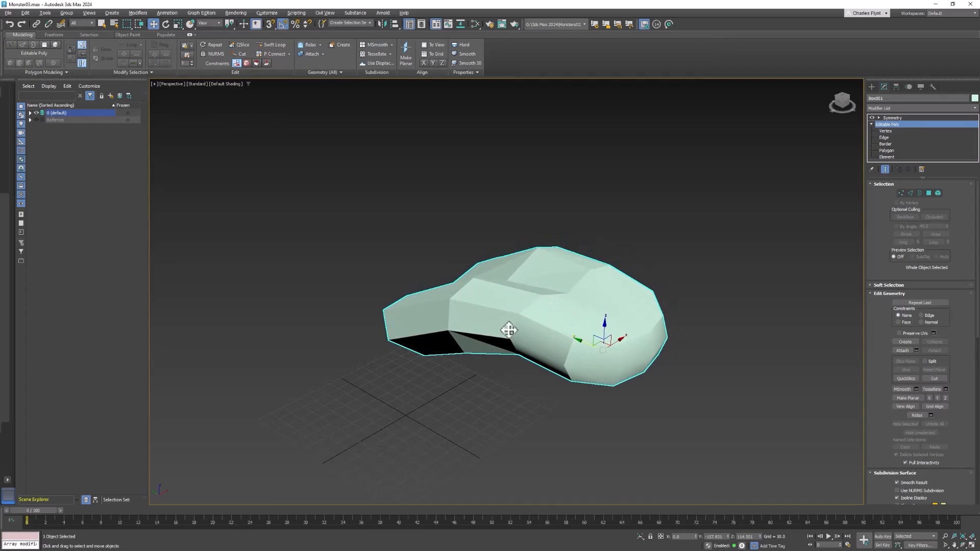
{"action": "scroll", "coordinate": [508, 329], "scroll_direction": "up", "scroll_amount": 2}
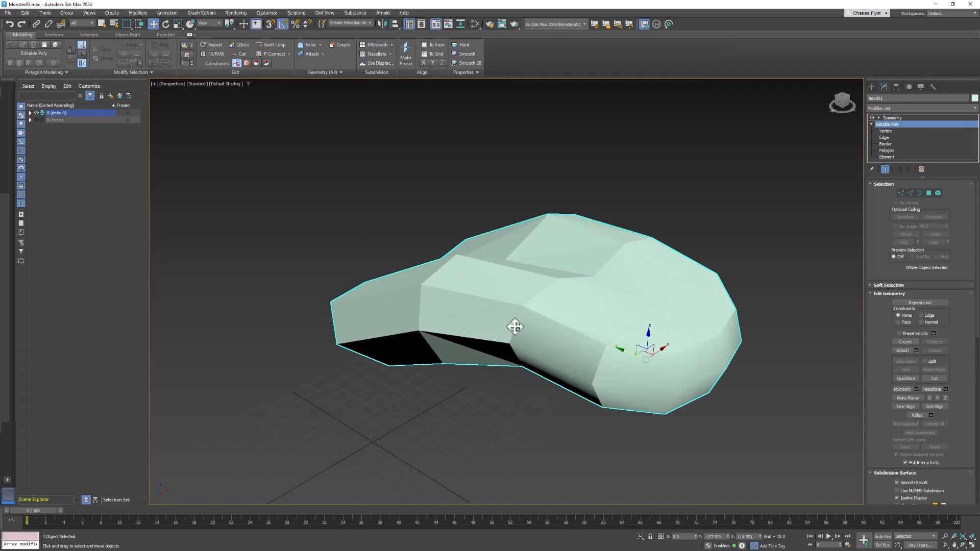
{"action": "scroll", "coordinate": [525, 328], "scroll_direction": "down", "scroll_amount": 2}
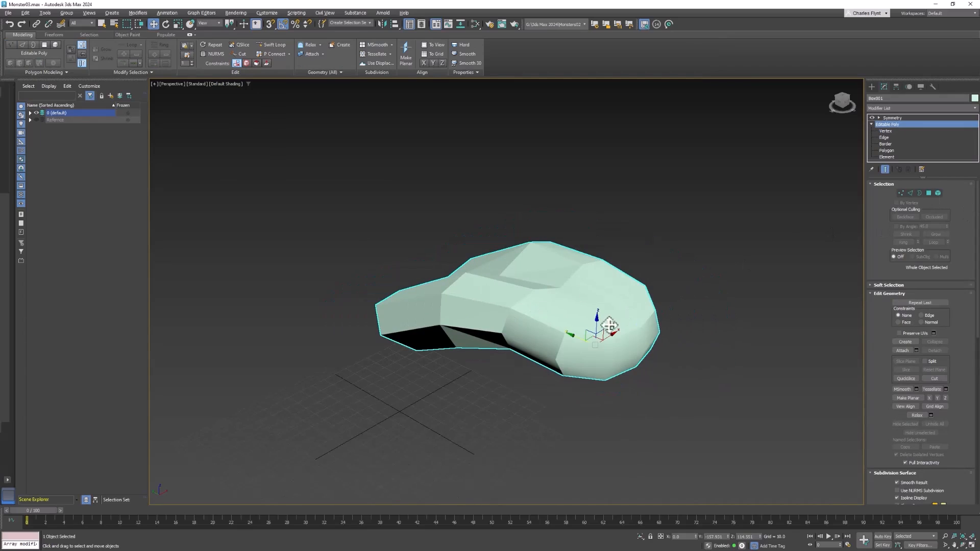
Step: Select all of the tongue's polygons, clear their smoothing groups, assign them all to smoothing group 1, and deselect them
{"action": "left_click", "coordinate": [929, 194]}
{"action": "left_click_drag", "start_coordinate": [645, 386], "coordinate": [699, 416]}
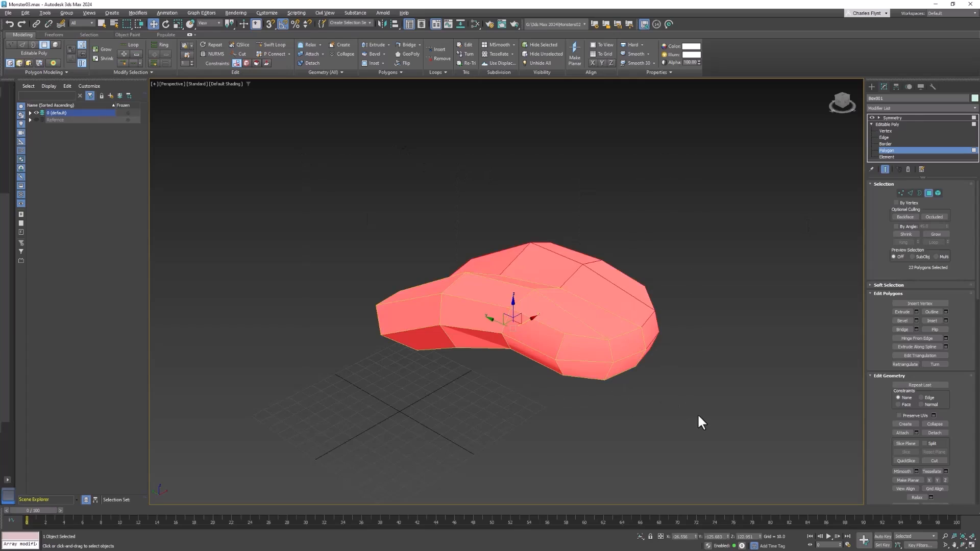
{"action": "scroll", "coordinate": [960, 271], "scroll_direction": "down", "scroll_amount": 10}
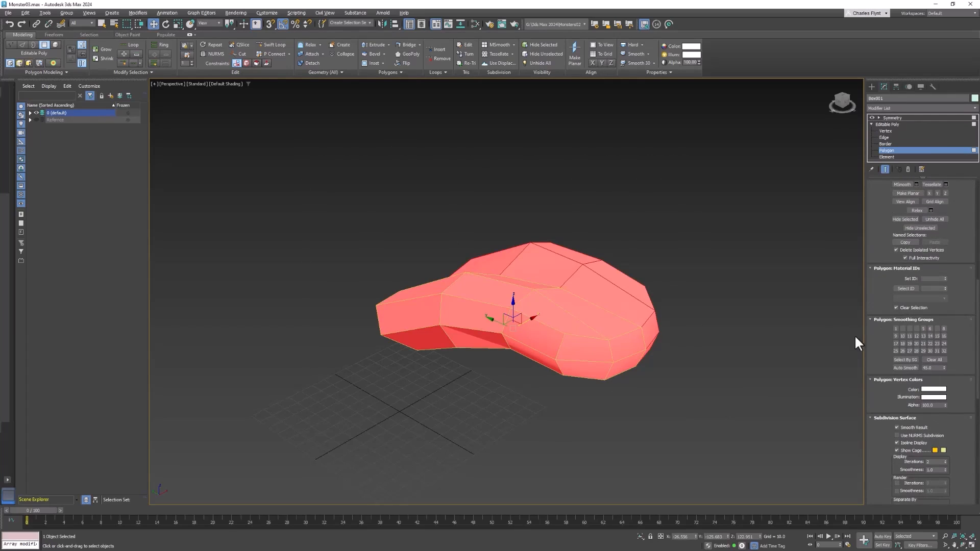
{"action": "left_click", "coordinate": [934, 359]}
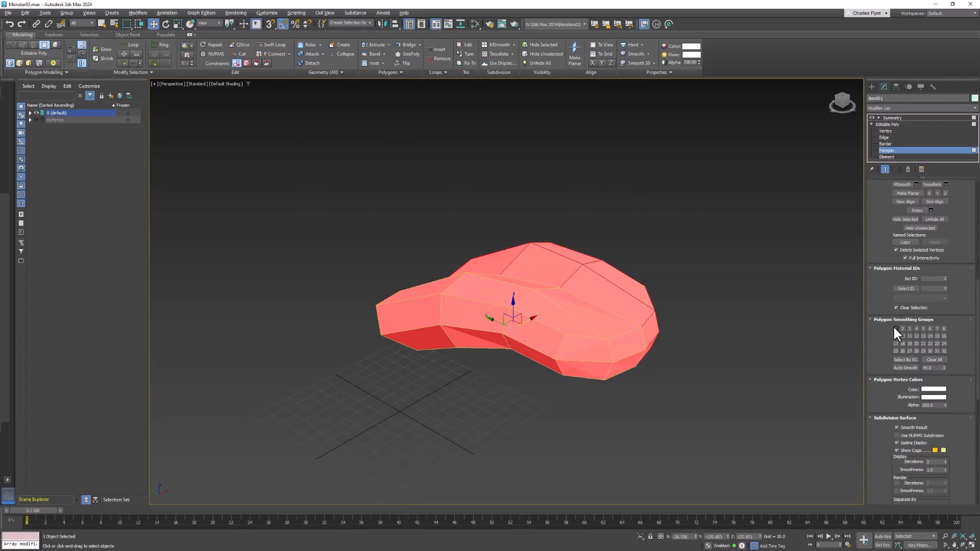
{"action": "left_click", "coordinate": [895, 329]}
{"action": "left_click", "coordinate": [665, 270]}
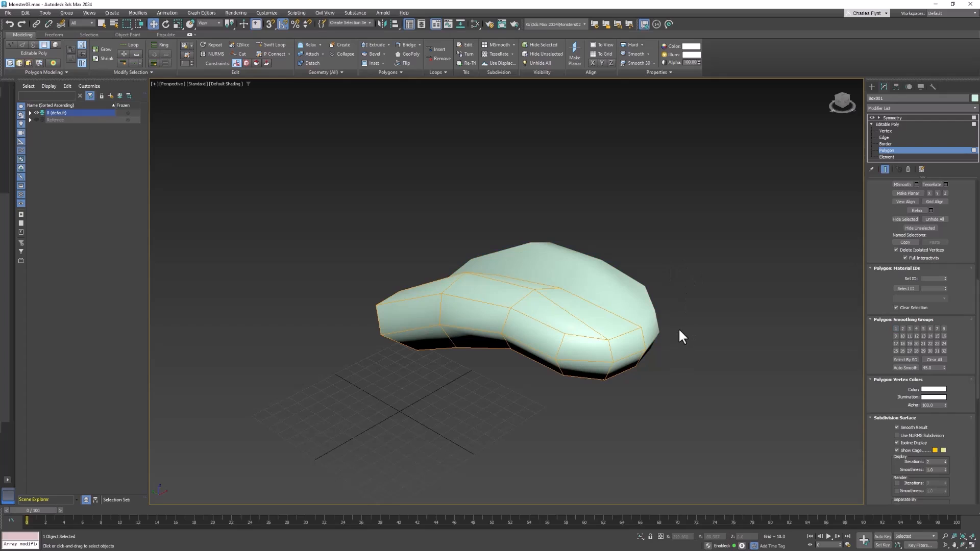
Step: Turn on NURMS subdivision for the tongue with 2 iterations and inspect the smoothed shape
{"action": "scroll", "coordinate": [630, 286], "scroll_direction": "up", "scroll_amount": 3}
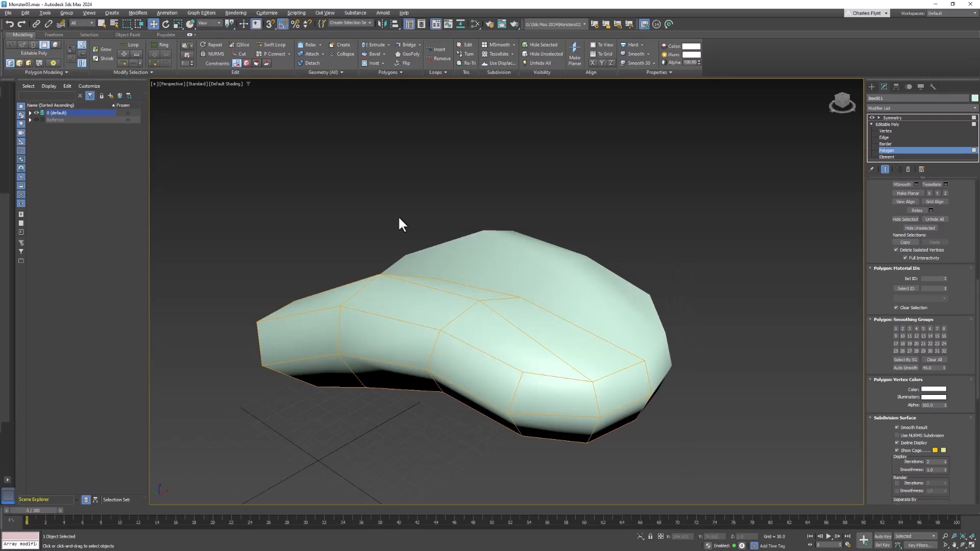
{"action": "left_click", "coordinate": [212, 53]}
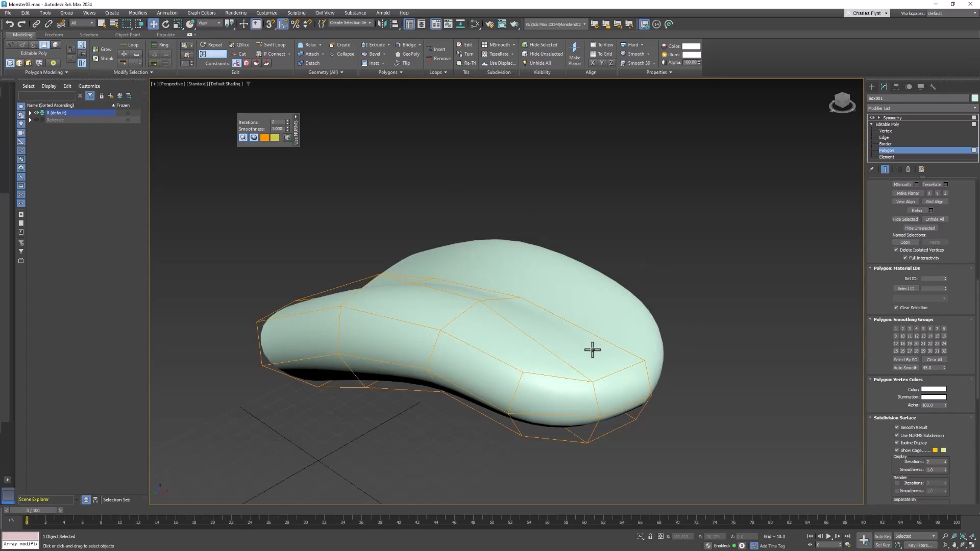
{"action": "middle_click_drag", "start_coordinate": [592, 349], "coordinate": [682, 309], "text": "alt"}
Step: Convert the NURMS-smoothed tongue with its Symmetry modifier to an Editable Poly
{"action": "left_click", "coordinate": [916, 117]}
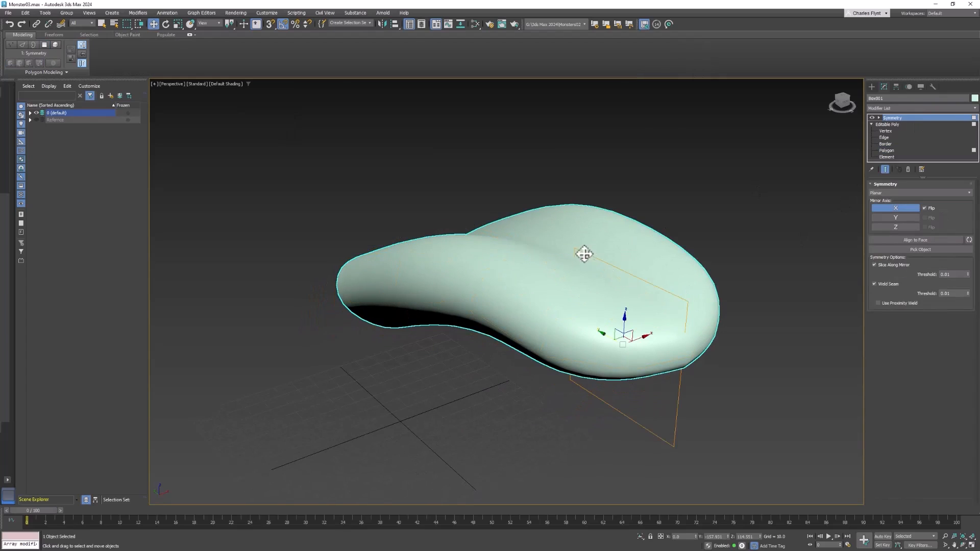
{"action": "right_click", "coordinate": [584, 252]}
{"action": "mouse_move", "coordinate": [613, 349]}
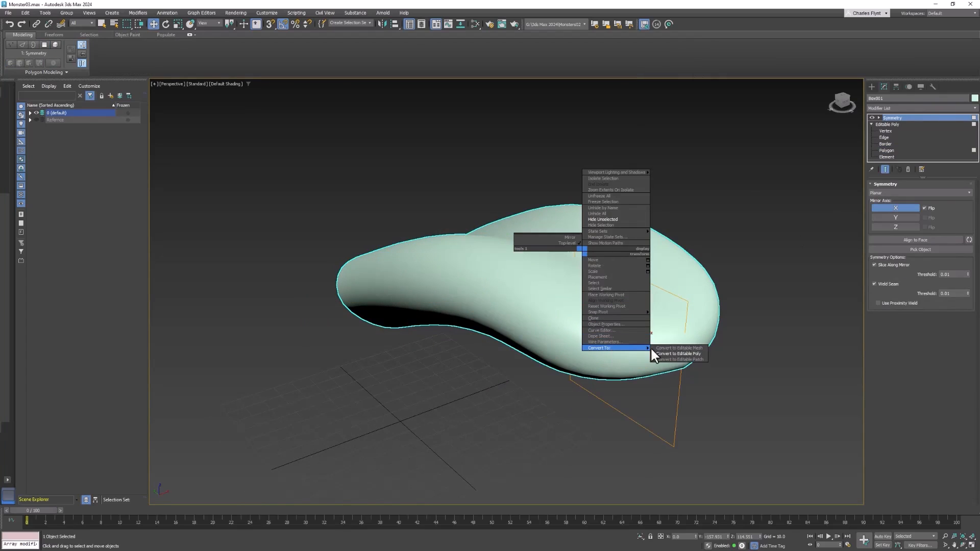
{"action": "left_click", "coordinate": [676, 353]}
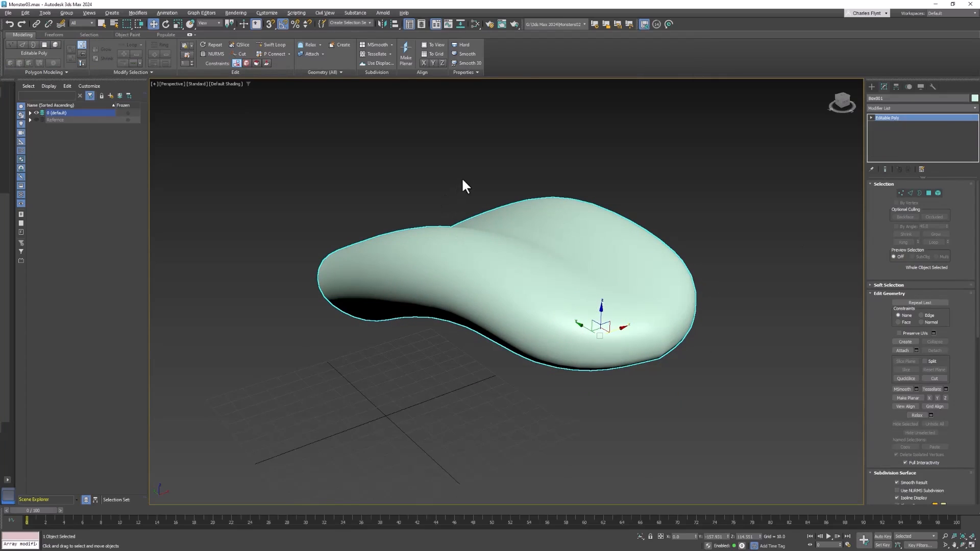
Step: Unhide all objects and layers to bring back the monster, and hide the Reference layer again
{"action": "right_click", "coordinate": [451, 150]}
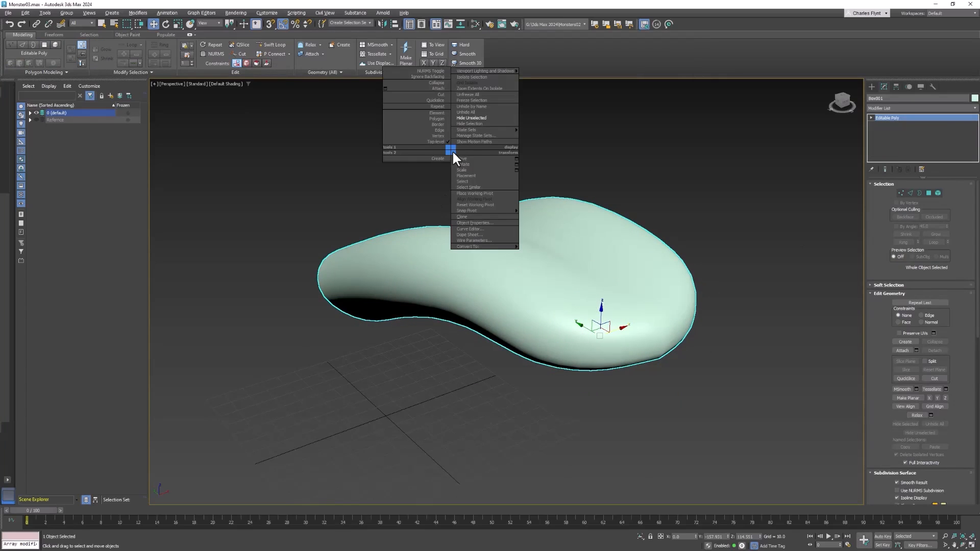
{"action": "left_click", "coordinate": [483, 113]}
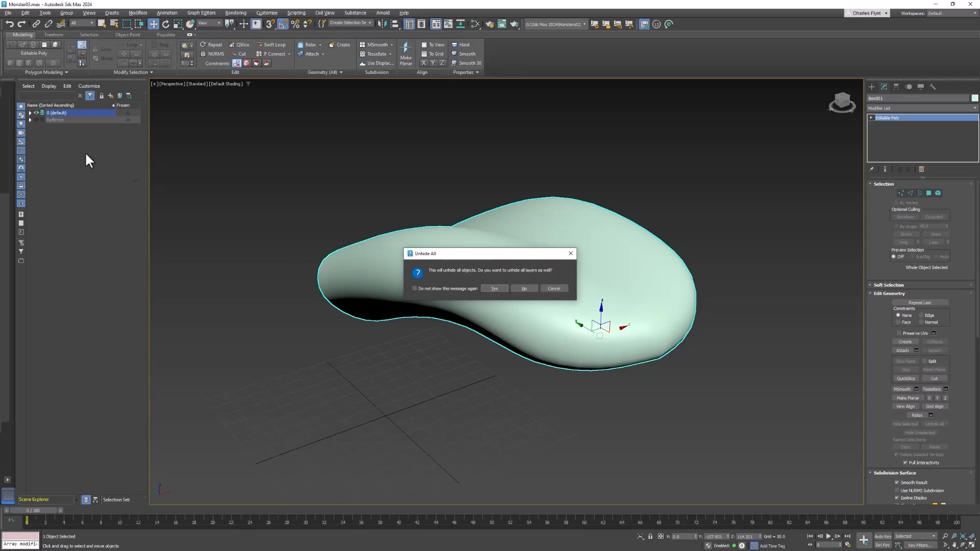
{"action": "left_click_drag", "start_coordinate": [508, 251], "coordinate": [517, 237]}
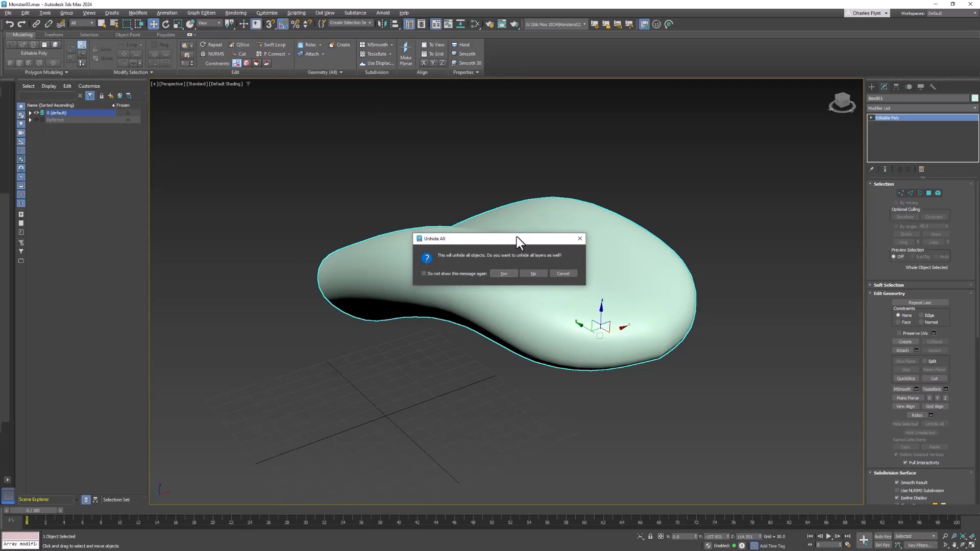
{"action": "left_click", "coordinate": [507, 273]}
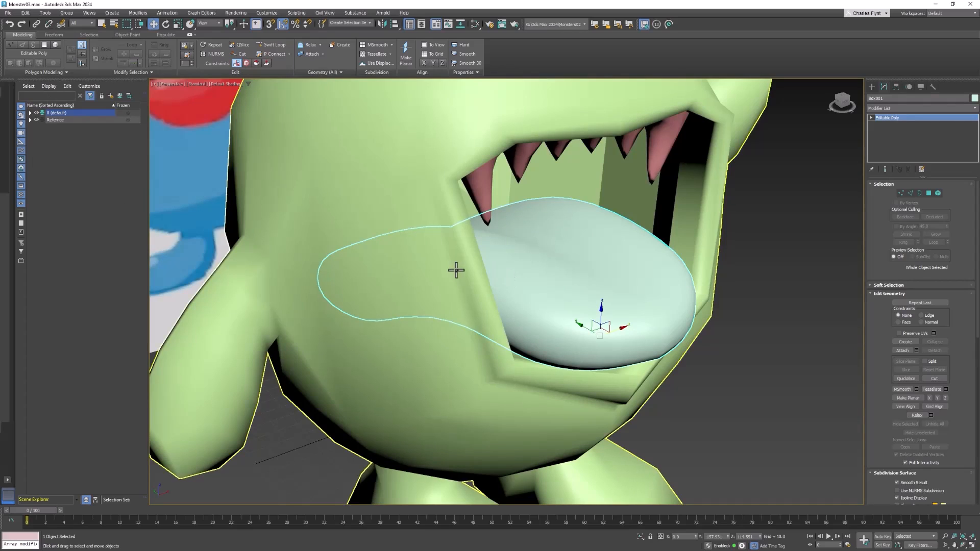
{"action": "scroll", "coordinate": [475, 283], "scroll_direction": "down", "scroll_amount": 4}
{"action": "middle_click_drag", "start_coordinate": [457, 270], "coordinate": [508, 314]}
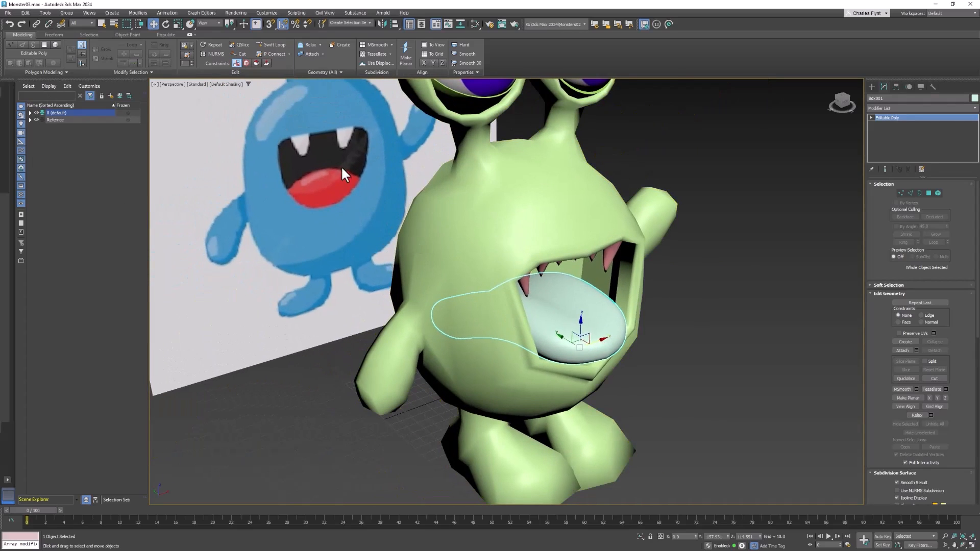
{"action": "left_click", "coordinate": [36, 119]}
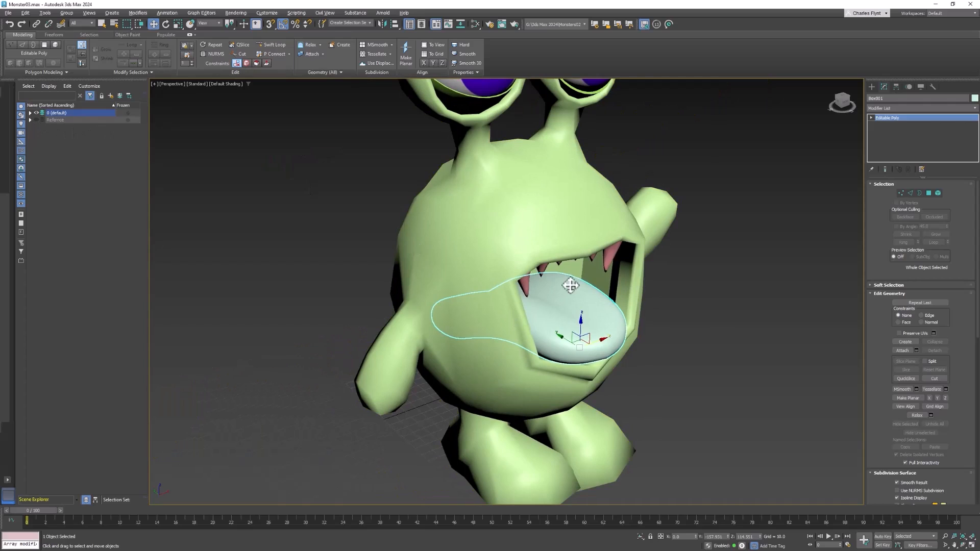
Step: Inspect how the smoothed tongue sits in the monster's mouth, selecting the body and the tongue in turn to compare them
{"action": "middle_click_drag", "start_coordinate": [572, 287], "coordinate": [601, 290]}
{"action": "left_click", "coordinate": [550, 228]}
{"action": "middle_click_drag", "start_coordinate": [785, 338], "coordinate": [729, 320], "text": "alt"}
{"action": "middle_click_drag", "start_coordinate": [513, 313], "coordinate": [573, 323], "text": "alt"}
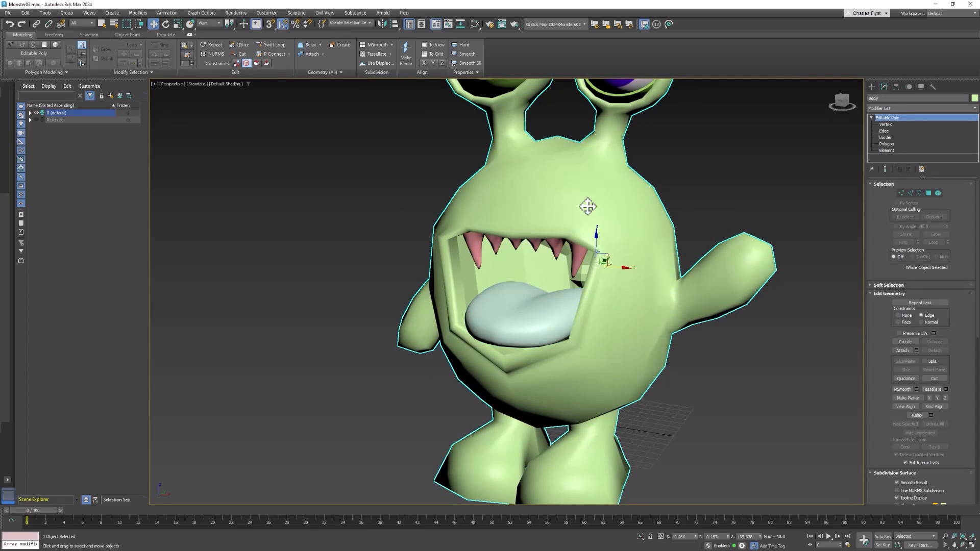
{"action": "middle_click_drag", "start_coordinate": [588, 206], "coordinate": [637, 256], "text": "alt"}
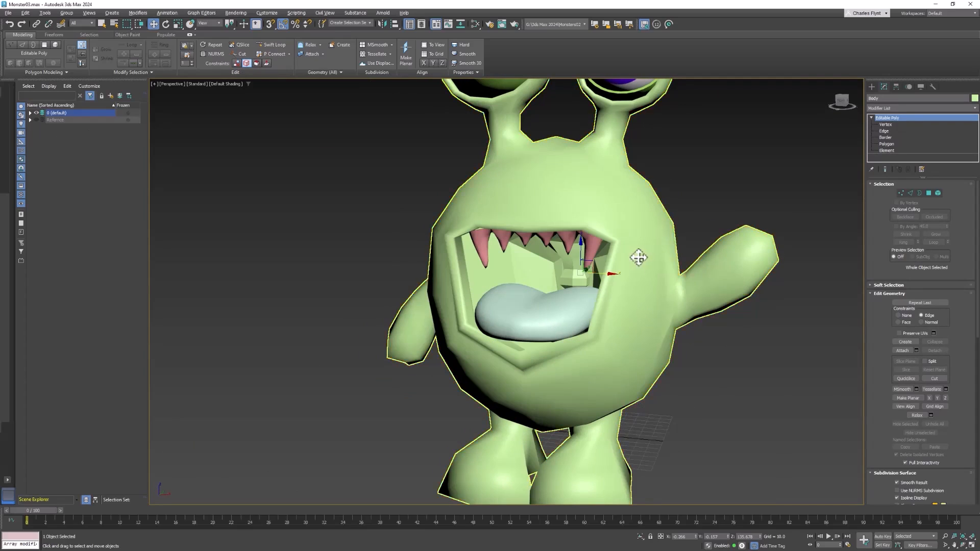
{"action": "left_click", "coordinate": [535, 314]}
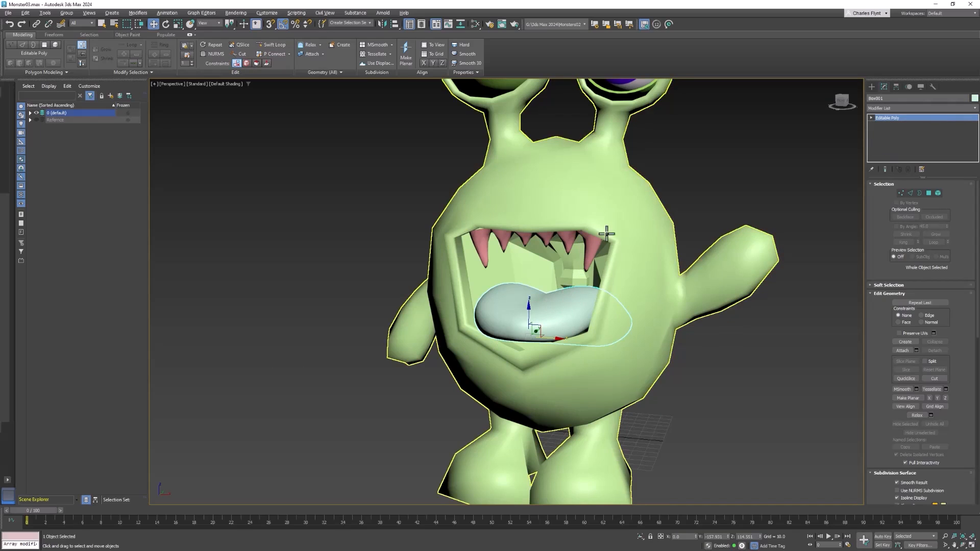
{"action": "left_click", "coordinate": [583, 213]}
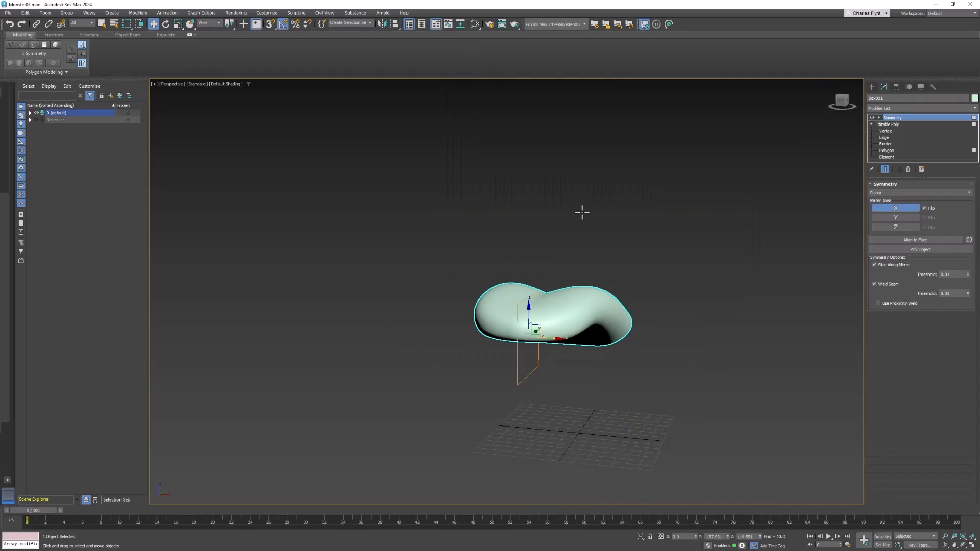
Step: Turn off NURMS subdivision on the tongue's Editable Poly level beneath the Symmetry modifier
{"action": "left_click", "coordinate": [888, 124]}
{"action": "left_click", "coordinate": [888, 124]}
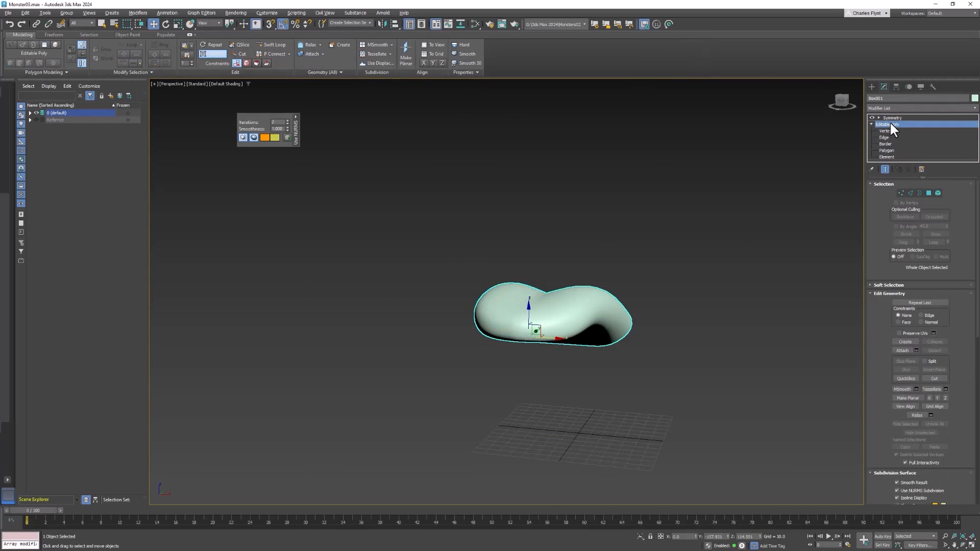
{"action": "left_click", "coordinate": [215, 53]}
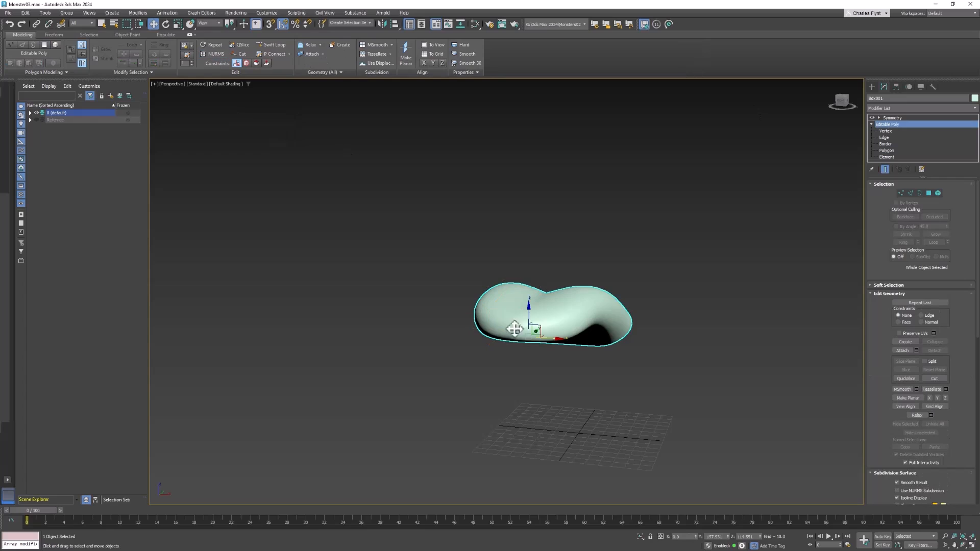
Step: Collapse the low-poly tongue and its Symmetry modifier into a single Editable Poly
{"action": "left_click", "coordinate": [893, 118]}
{"action": "right_click", "coordinate": [572, 289]}
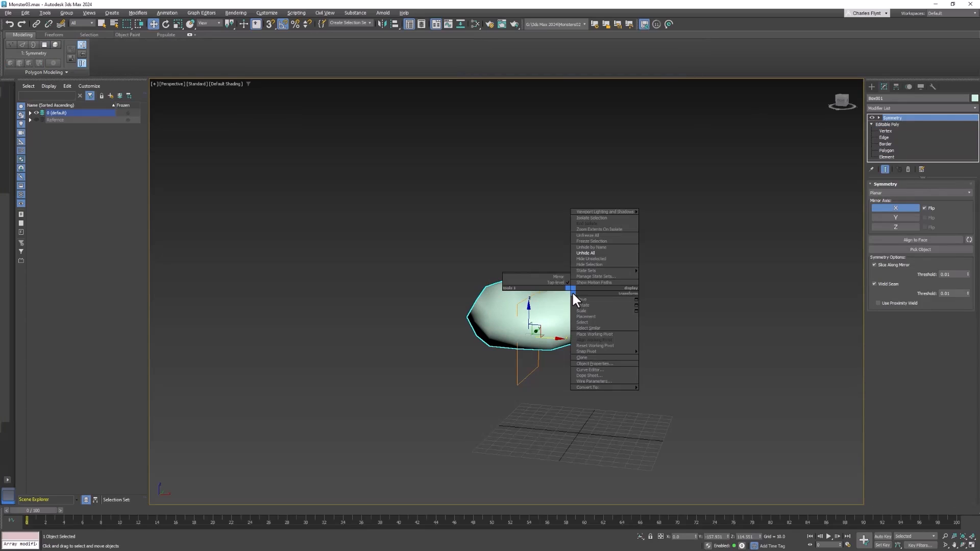
{"action": "mouse_move", "coordinate": [628, 387]}
{"action": "left_click", "coordinate": [662, 393]}
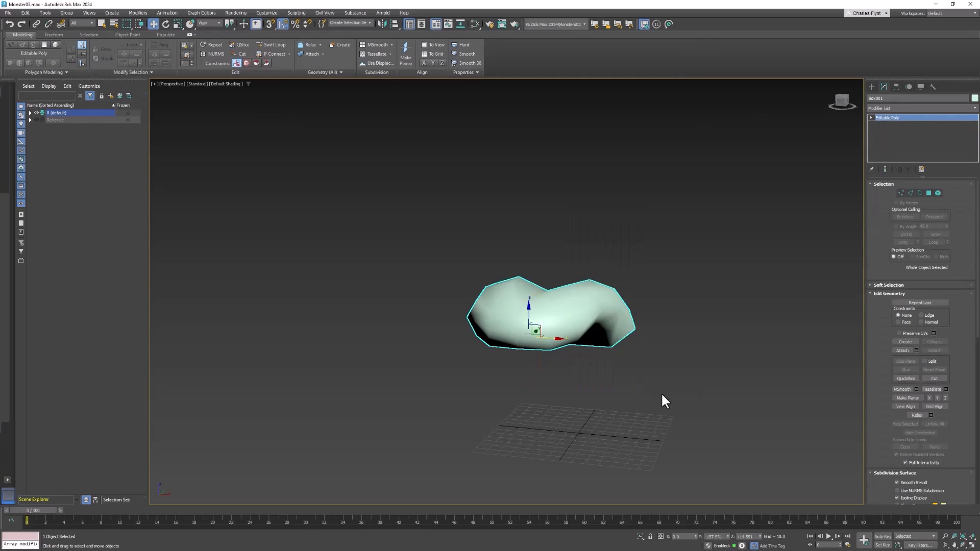
Step: Unhide every object and layer in the scene, but keep the Reference layer hidden
{"action": "right_click", "coordinate": [566, 211]}
{"action": "left_click", "coordinate": [590, 171]}
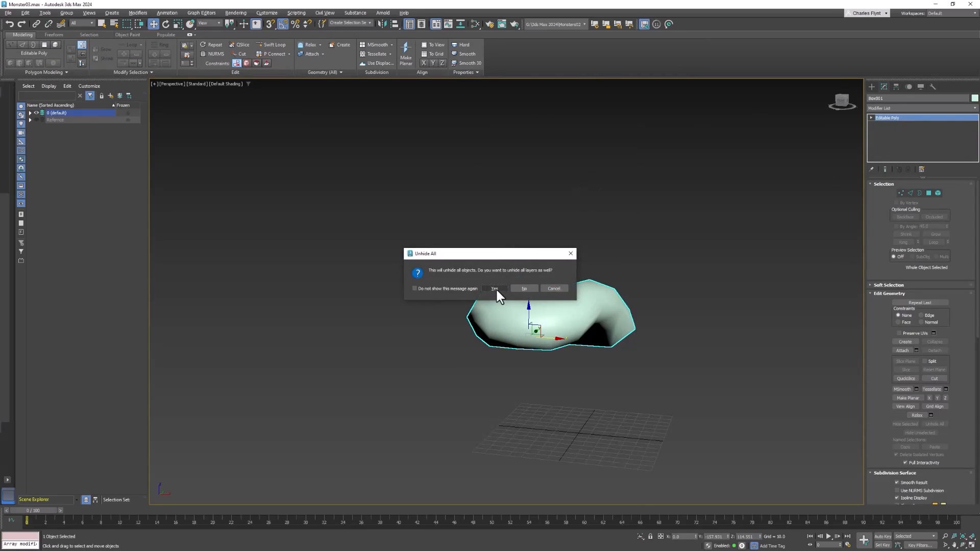
{"action": "left_click", "coordinate": [494, 288]}
{"action": "left_click", "coordinate": [36, 119]}
Step: Attach the tongue to the monster's body mesh and leave the Attach command
{"action": "left_click", "coordinate": [492, 200]}
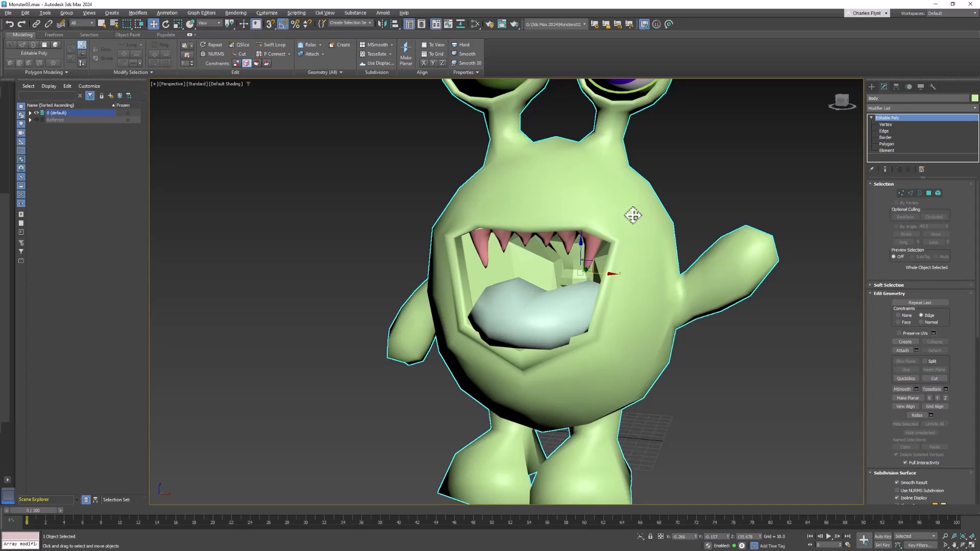
{"action": "left_click", "coordinate": [902, 350]}
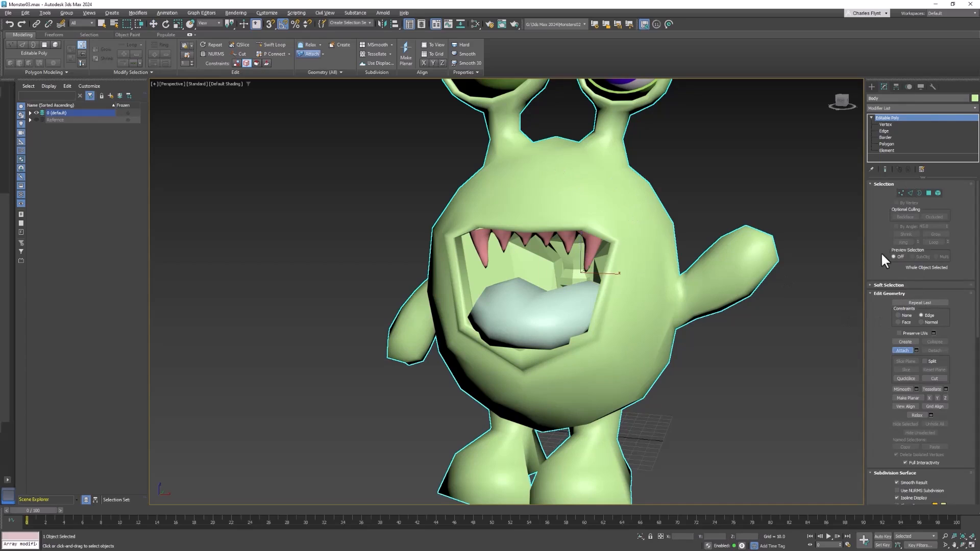
{"action": "left_click", "coordinate": [565, 316]}
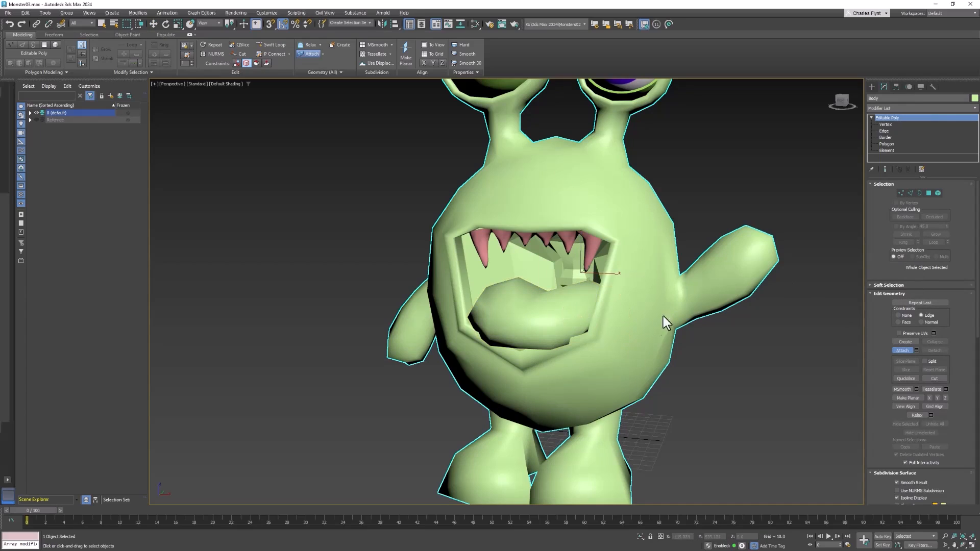
{"action": "key", "text": "w"}
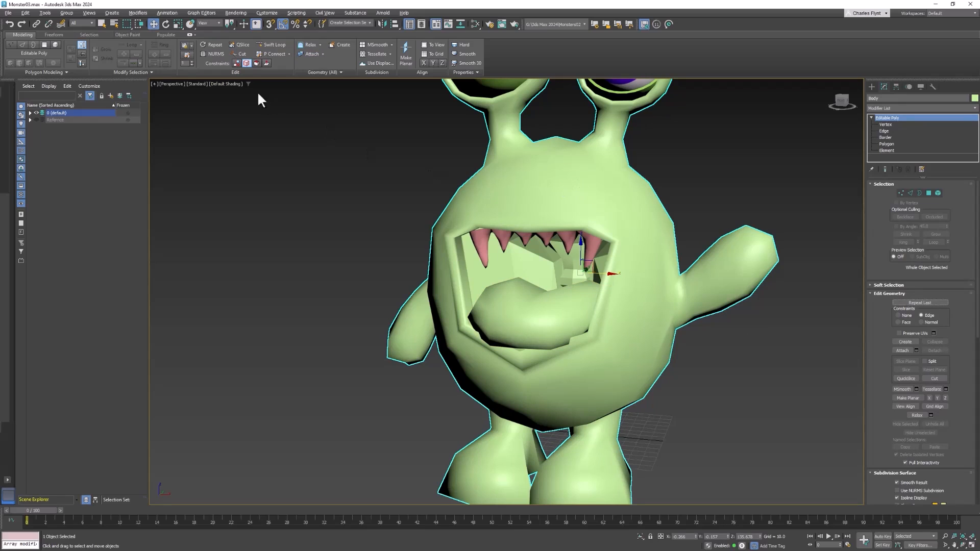
Step: Preview NURMS subdivision on the monster's combined body and tongue, and turn it back off
{"action": "left_click", "coordinate": [217, 53]}
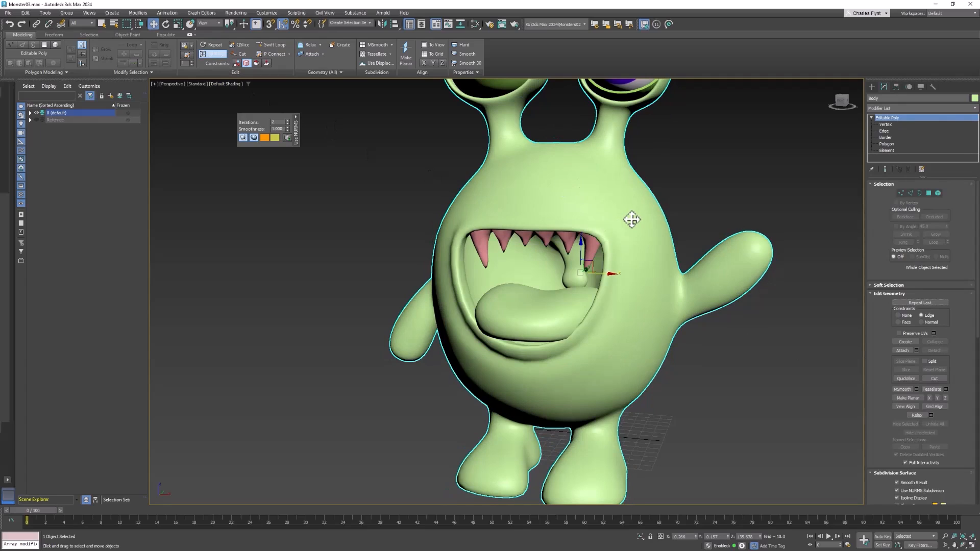
{"action": "left_click", "coordinate": [223, 54]}
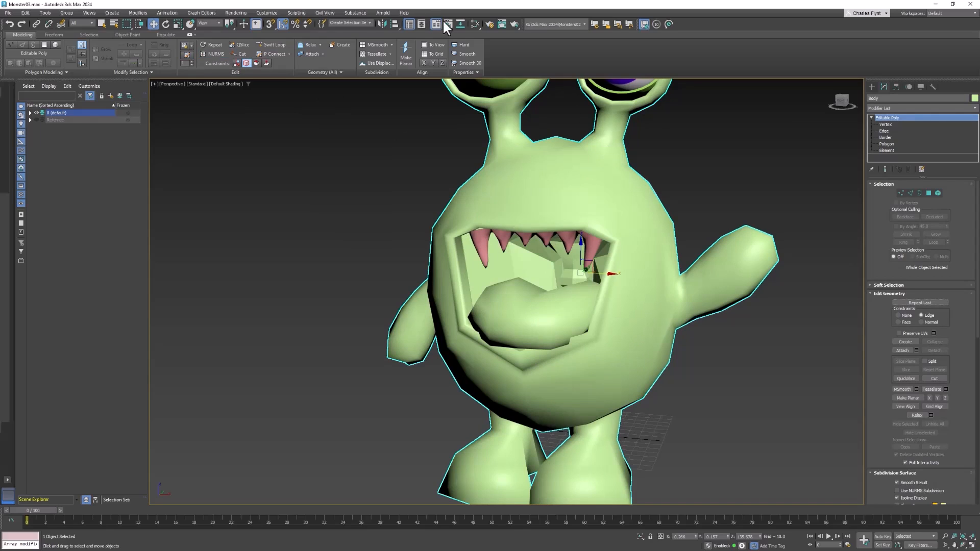
Step: Open the Slate Material Editor and add a Multi/Sub-Object material node in an empty area of the view
{"action": "left_click", "coordinate": [472, 23]}
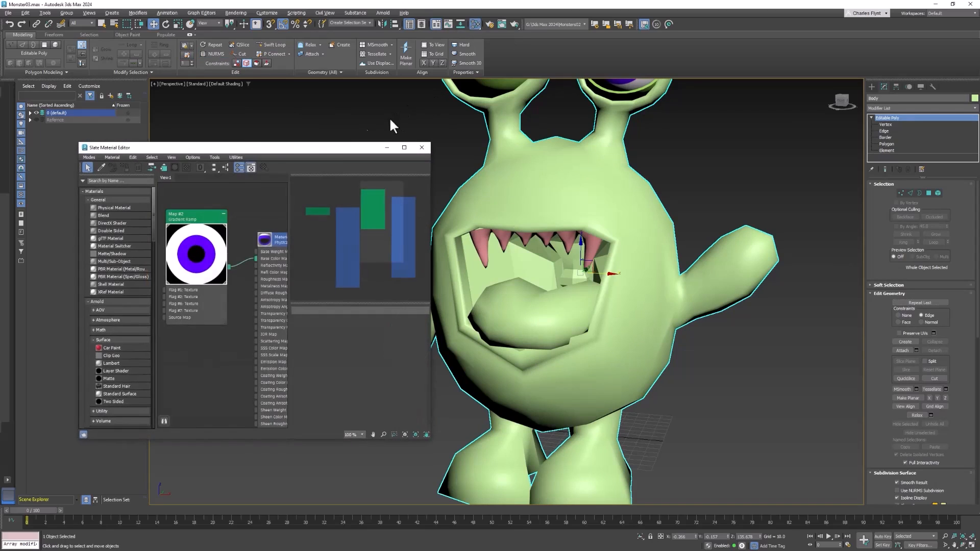
{"action": "left_click_drag", "start_coordinate": [333, 149], "coordinate": [328, 145]}
{"action": "middle_click_drag", "start_coordinate": [258, 307], "coordinate": [108, 205]}
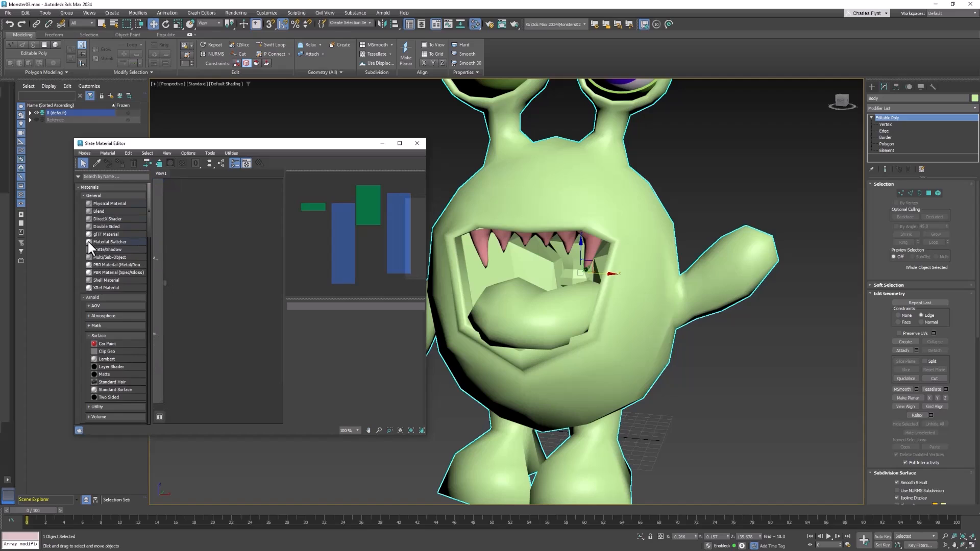
{"action": "left_click_drag", "start_coordinate": [88, 259], "coordinate": [204, 292]}
{"action": "middle_click_drag", "start_coordinate": [279, 290], "coordinate": [229, 300]}
{"action": "left_click_drag", "start_coordinate": [211, 231], "coordinate": [277, 244]}
{"action": "middle_click_drag", "start_coordinate": [267, 268], "coordinate": [246, 249]}
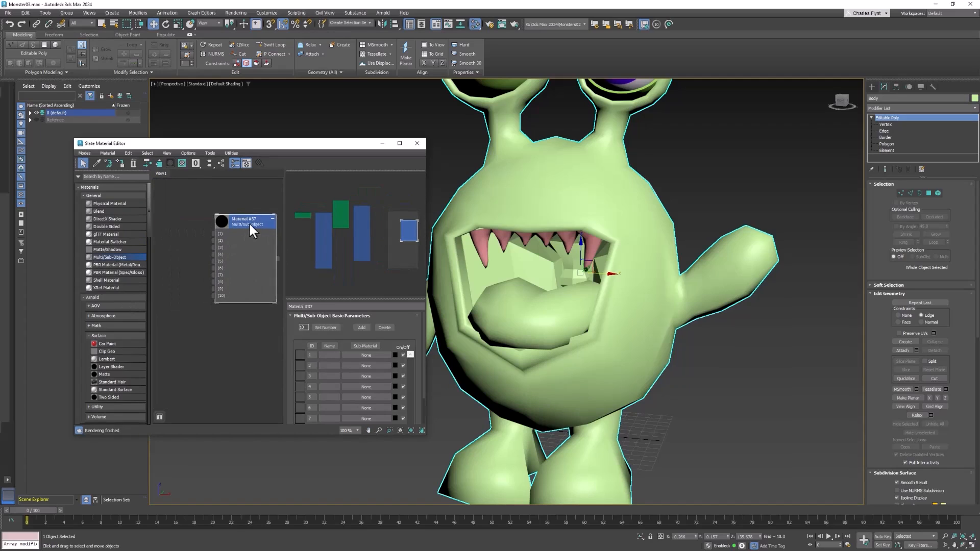
{"action": "left_click_drag", "start_coordinate": [249, 225], "coordinate": [264, 232]}
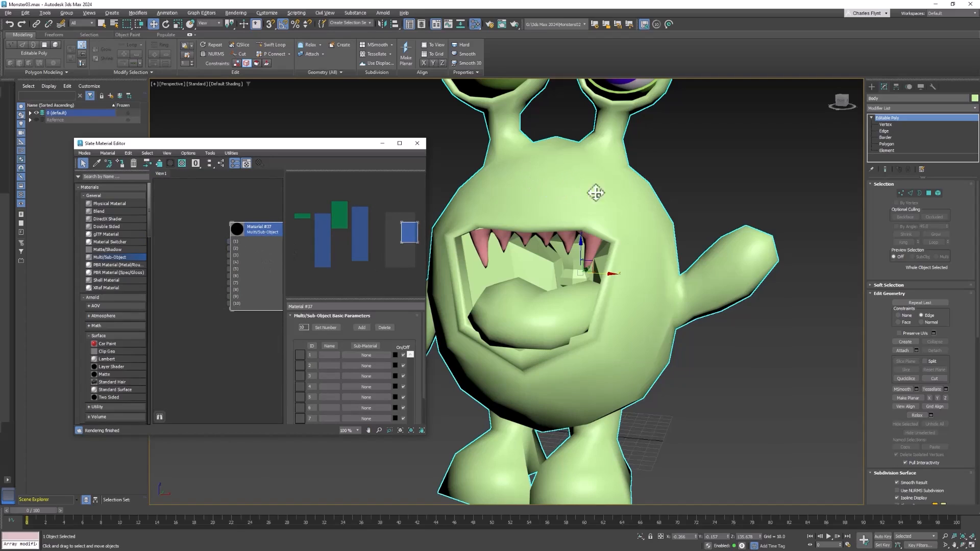
{"action": "middle_click_drag", "start_coordinate": [641, 274], "coordinate": [674, 267]}
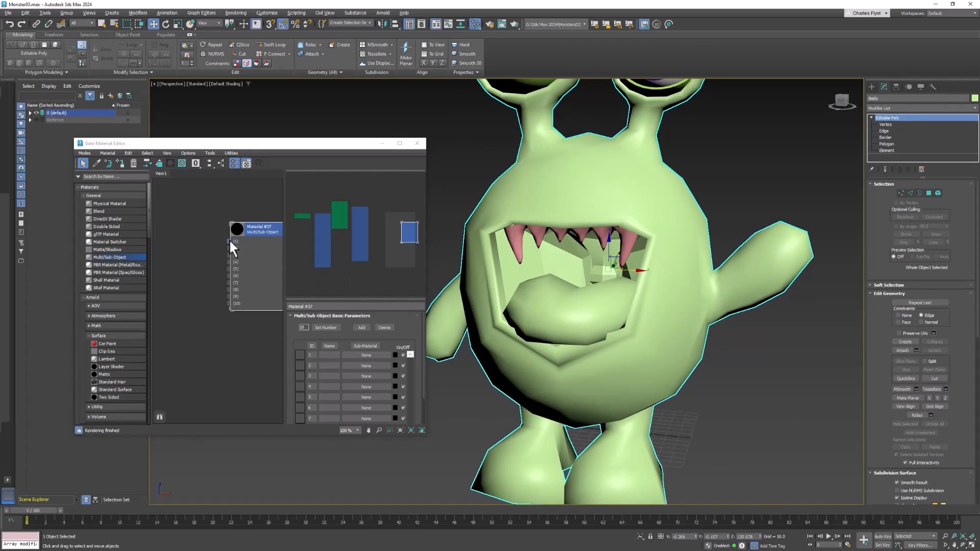
Step: Connect a new Physical Material to the first slot of the Multi/Sub-Object material
{"action": "left_click_drag", "start_coordinate": [229, 239], "coordinate": [195, 211]}
{"action": "mouse_move", "coordinate": [214, 216]}
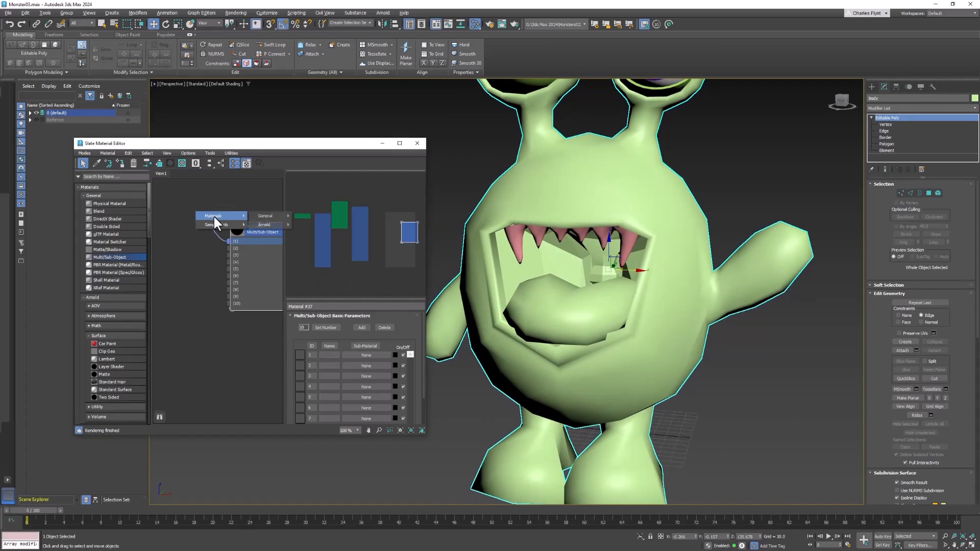
{"action": "mouse_move", "coordinate": [266, 215]}
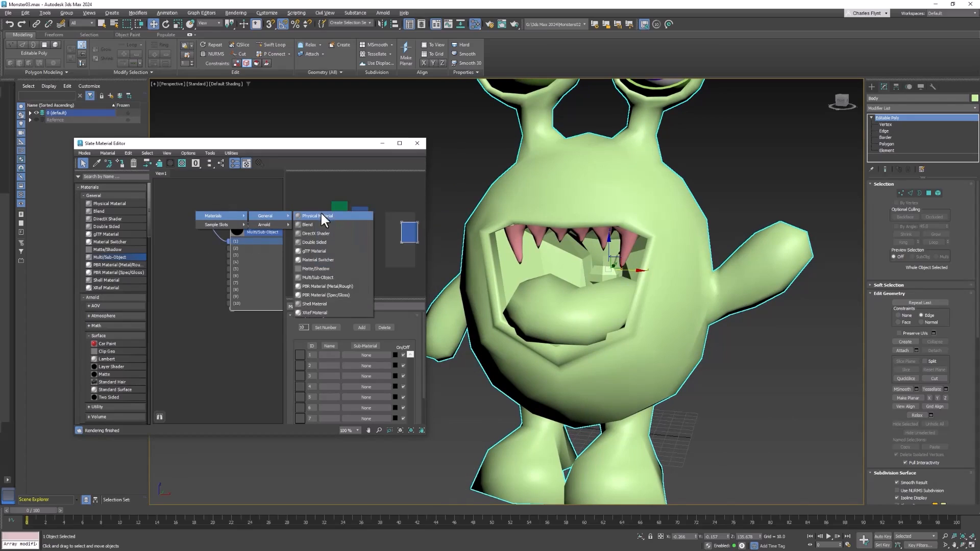
{"action": "left_click", "coordinate": [321, 215]}
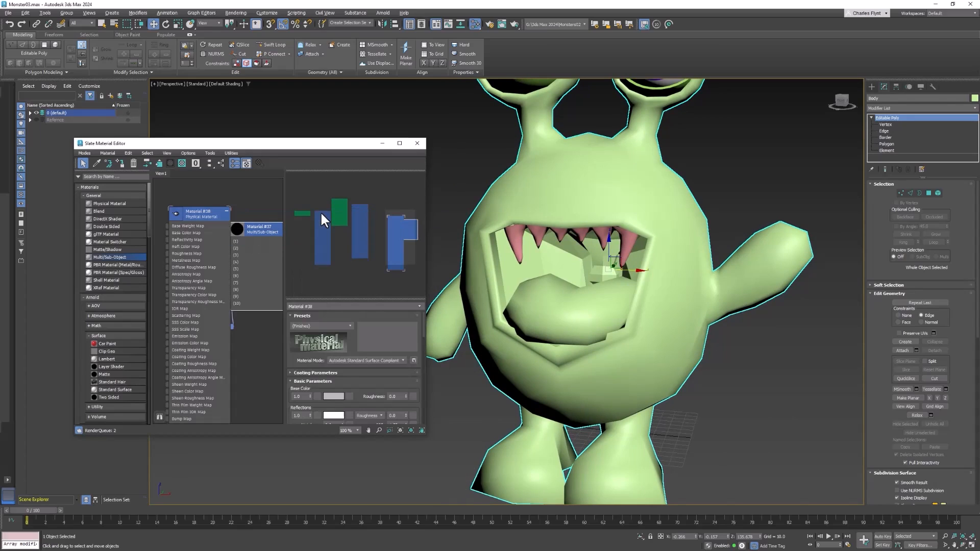
Step: Rename the new Physical Material as Body, collapse its node and place it beside the Multi/Sub-Object node
{"action": "left_click", "coordinate": [329, 306]}
{"action": "type", "text": "B"}
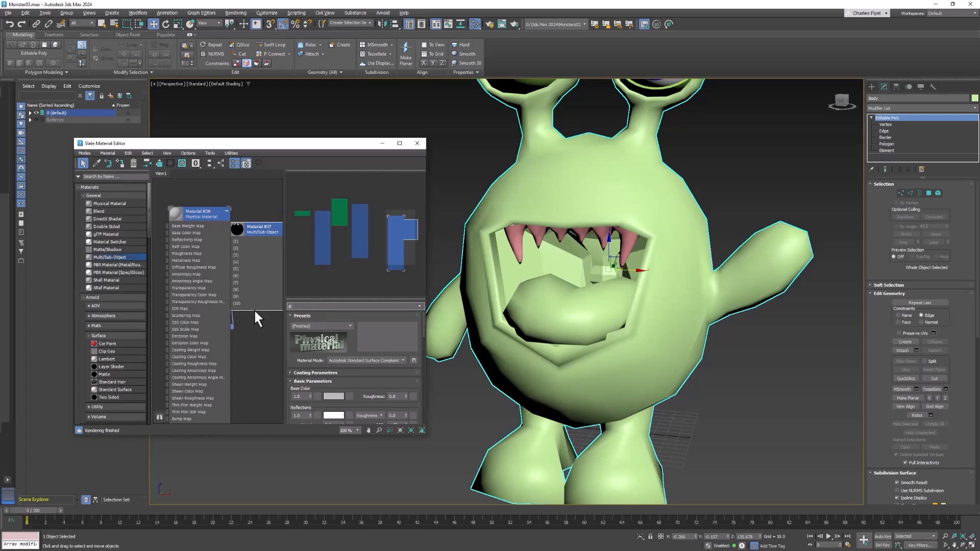
{"action": "type", "text": "ody"}
{"action": "key", "text": "Return"}
{"action": "left_click", "coordinate": [226, 210]}
{"action": "left_click_drag", "start_coordinate": [197, 216], "coordinate": [185, 213]}
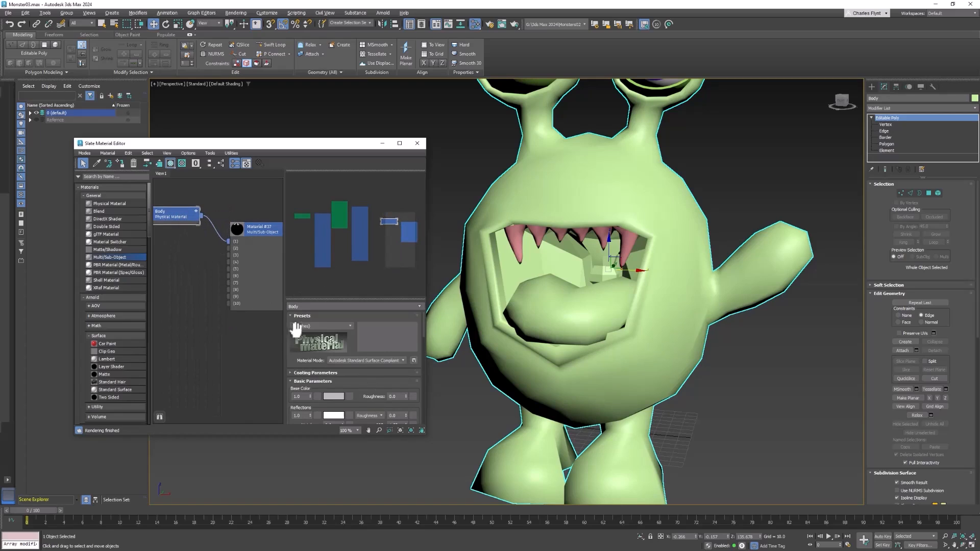
Step: Set the Body material's reflection weight to 0.0 and its reflection roughness to 1.0
{"action": "scroll", "coordinate": [351, 327], "scroll_direction": "down", "scroll_amount": 3}
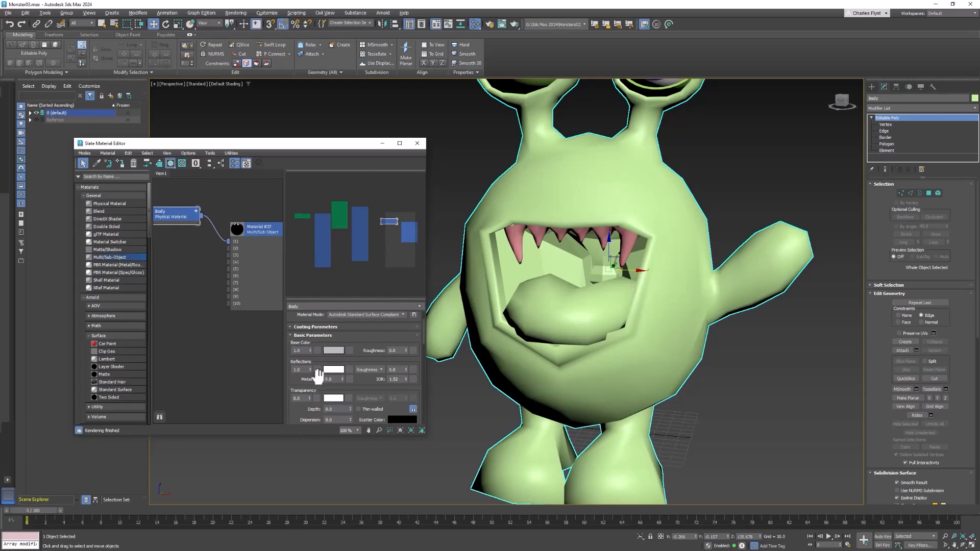
{"action": "right_click", "coordinate": [310, 369]}
{"action": "left_click_drag", "start_coordinate": [406, 370], "coordinate": [406, 209]}
Step: Make two copies of the Body material node below it and connect them to slots 2 and 3 of the Multi/Sub-Object material
{"action": "right_click", "coordinate": [201, 323]}
{"action": "left_click", "coordinate": [211, 275]}
{"action": "middle_click_drag", "start_coordinate": [188, 273], "coordinate": [220, 273]}
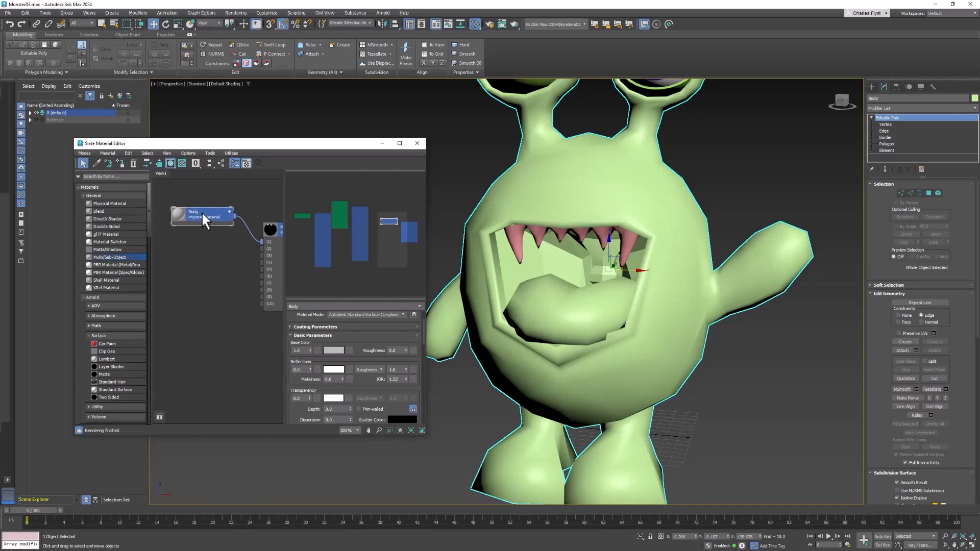
{"action": "left_click_drag", "start_coordinate": [204, 215], "coordinate": [204, 262], "text": "shift"}
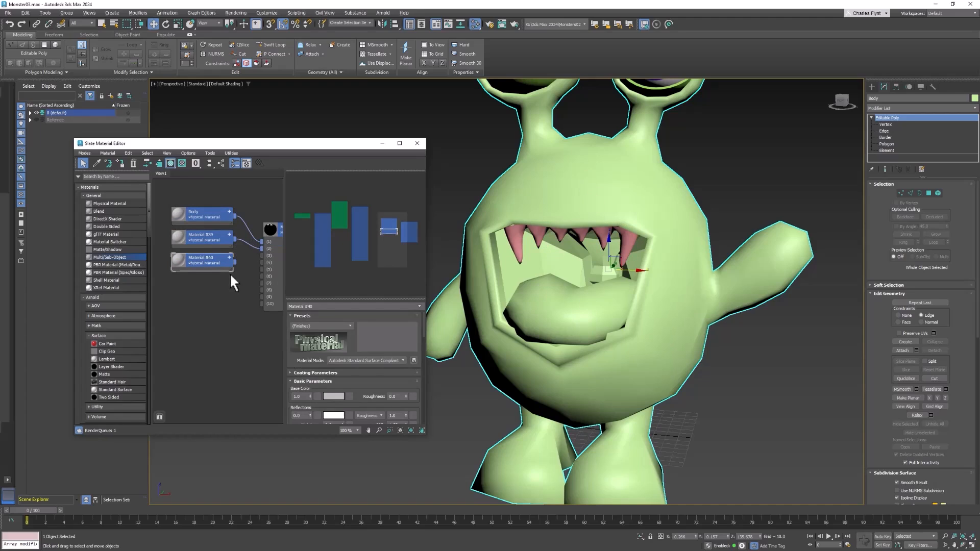
Step: Rename the second sub-material as Mouth and the third as tongue
{"action": "left_click", "coordinate": [203, 235]}
{"action": "left_click_drag", "start_coordinate": [327, 307], "coordinate": [305, 307]}
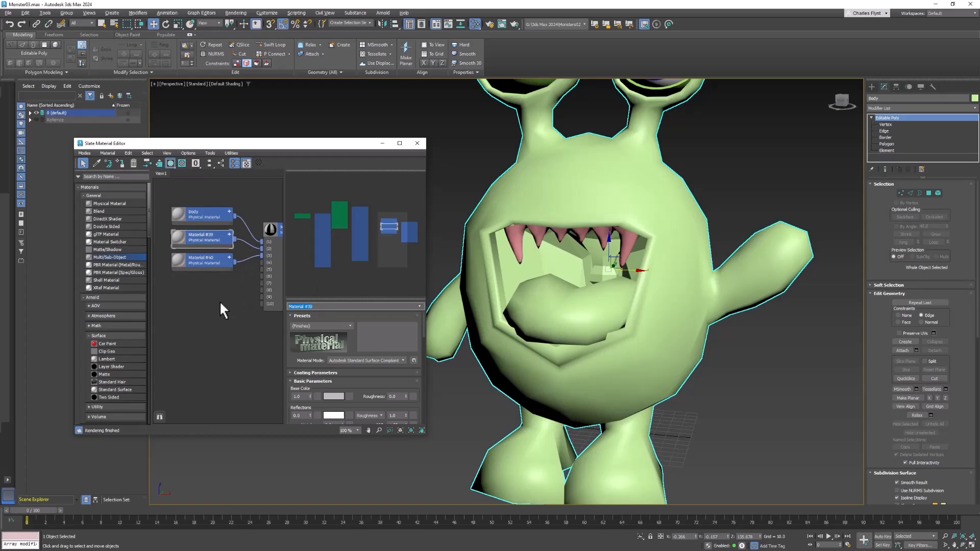
{"action": "type", "text": "Mouth"}
{"action": "key", "text": "Return"}
{"action": "left_click", "coordinate": [205, 258]}
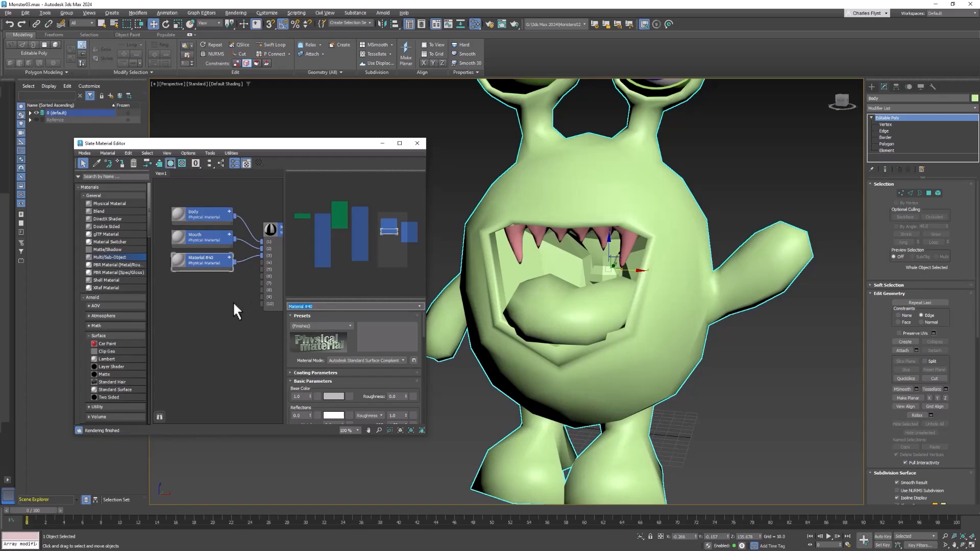
{"action": "type", "text": "tongue"}
{"action": "key", "text": "Return"}
Step: Assign the Multi/Sub-Object material to the monster's body mesh
{"action": "left_click", "coordinate": [633, 186]}
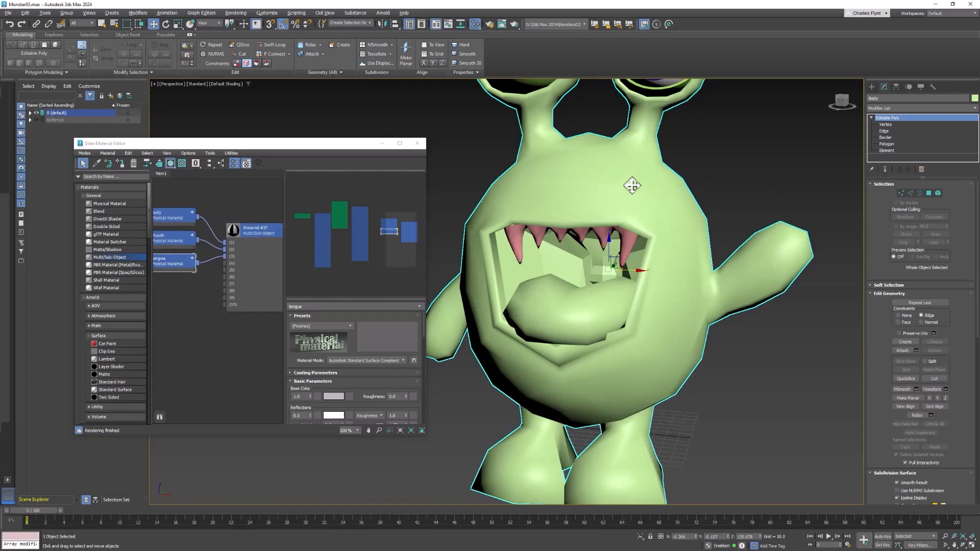
{"action": "middle_click_drag", "start_coordinate": [254, 331], "coordinate": [235, 332]}
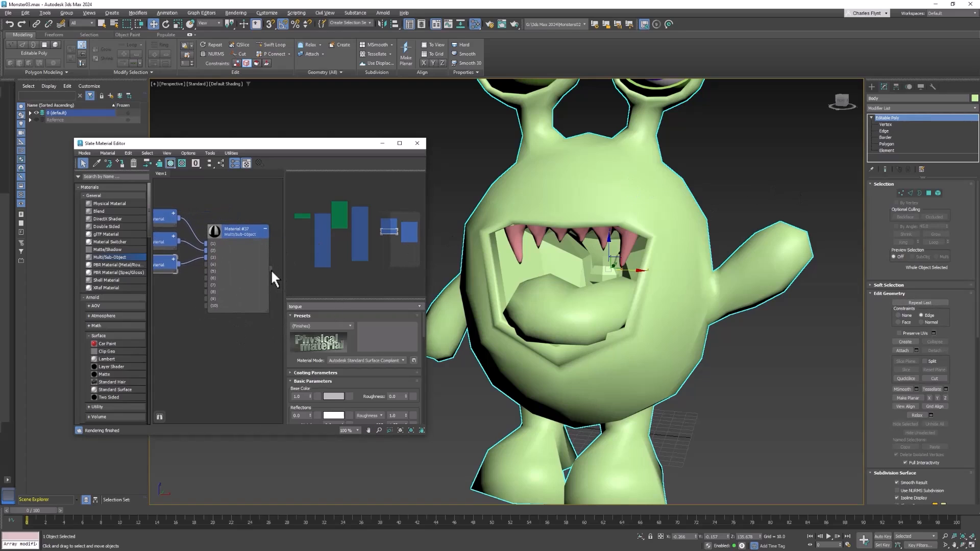
{"action": "left_click_drag", "start_coordinate": [271, 270], "coordinate": [619, 193]}
{"action": "middle_click_drag", "start_coordinate": [684, 271], "coordinate": [706, 286]}
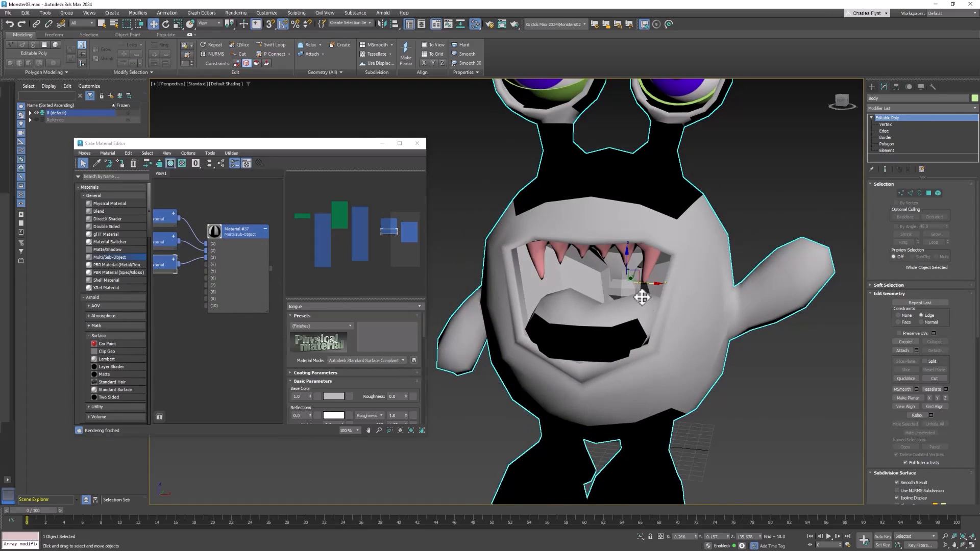
{"action": "scroll", "coordinate": [642, 298], "scroll_direction": "up", "scroll_amount": 3}
{"action": "middle_click_drag", "start_coordinate": [644, 295], "coordinate": [694, 267]}
{"action": "scroll", "coordinate": [678, 277], "scroll_direction": "down", "scroll_amount": 3}
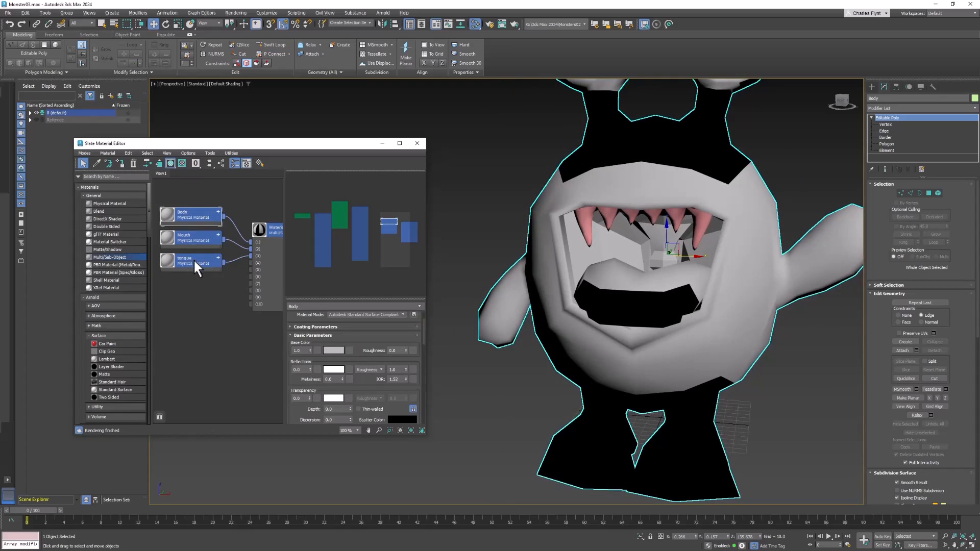
Step: Set the tongue material's base color to a salmon pink with a red value of 1.0 and reduced whiteness
{"action": "left_click", "coordinate": [193, 259]}
{"action": "middle_click_drag", "start_coordinate": [223, 298], "coordinate": [219, 302]}
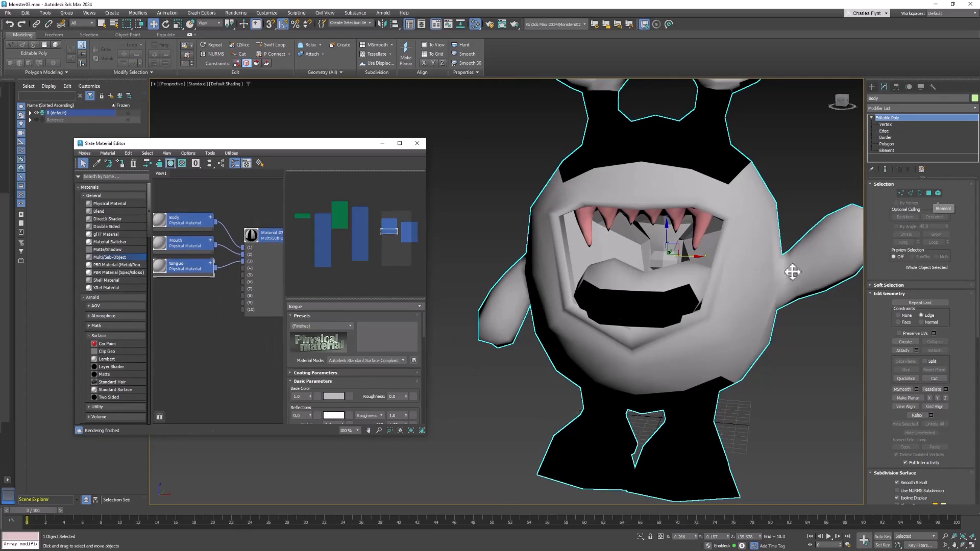
{"action": "left_click", "coordinate": [334, 397]}
{"action": "left_click_drag", "start_coordinate": [240, 294], "coordinate": [409, 201]}
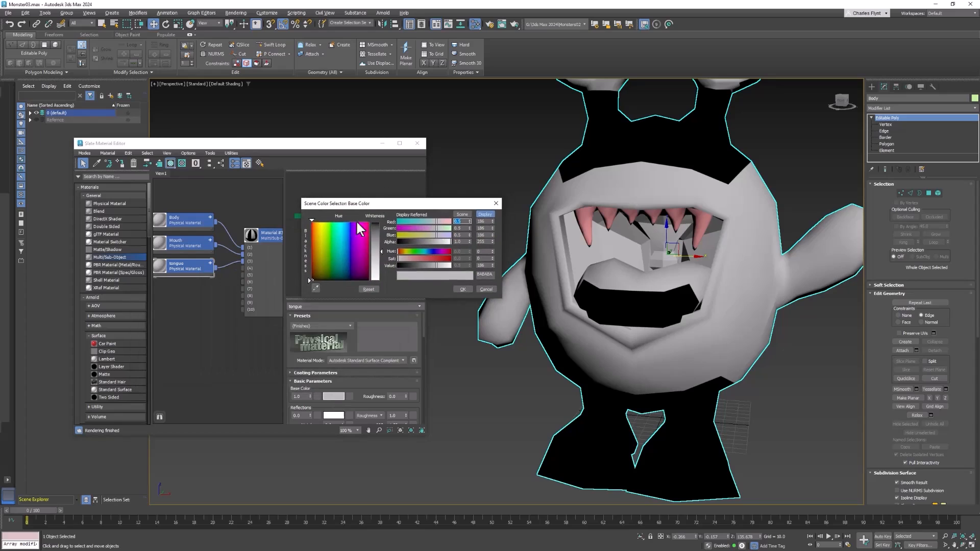
{"action": "type", "text": "1"}
{"action": "key", "text": "Return"}
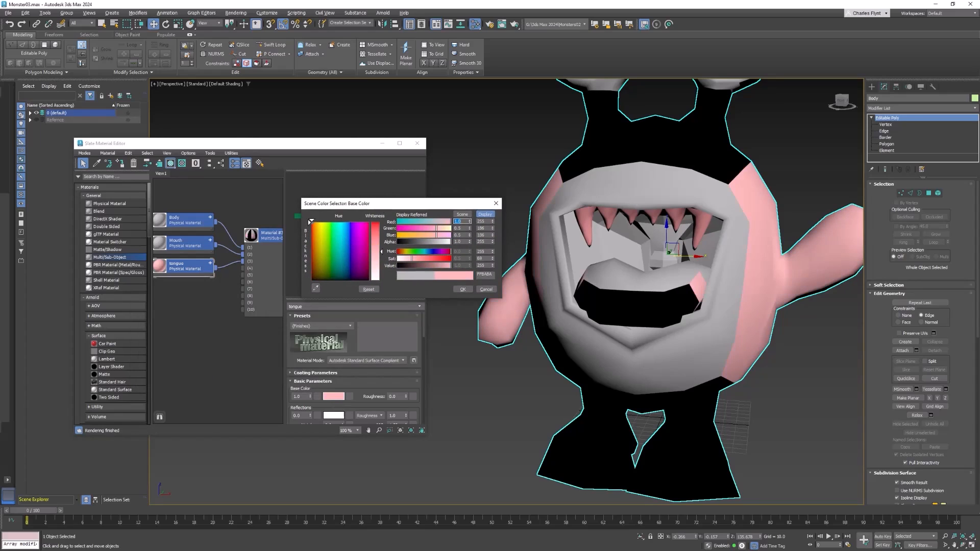
{"action": "left_click_drag", "start_coordinate": [382, 252], "coordinate": [382, 240]}
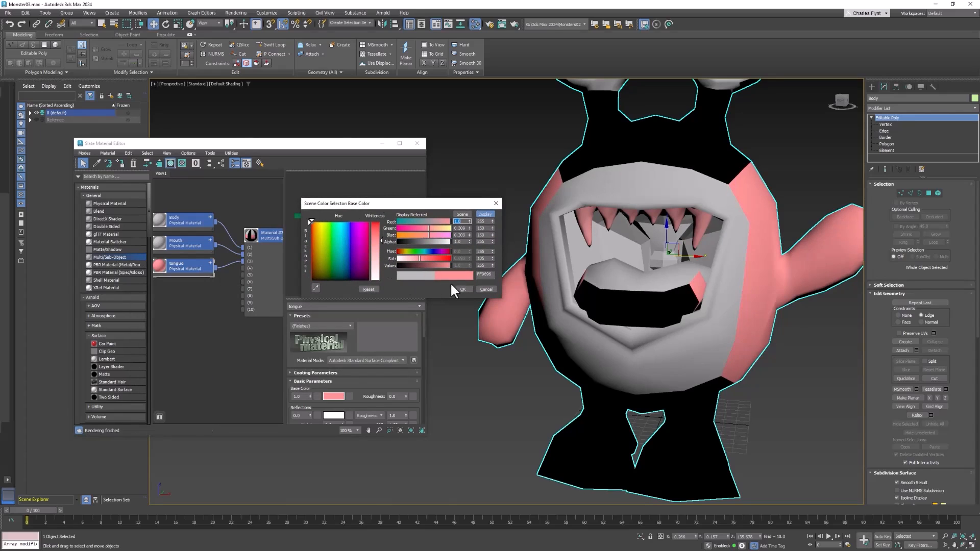
{"action": "left_click", "coordinate": [463, 290]}
{"action": "middle_click_drag", "start_coordinate": [226, 320], "coordinate": [211, 312]}
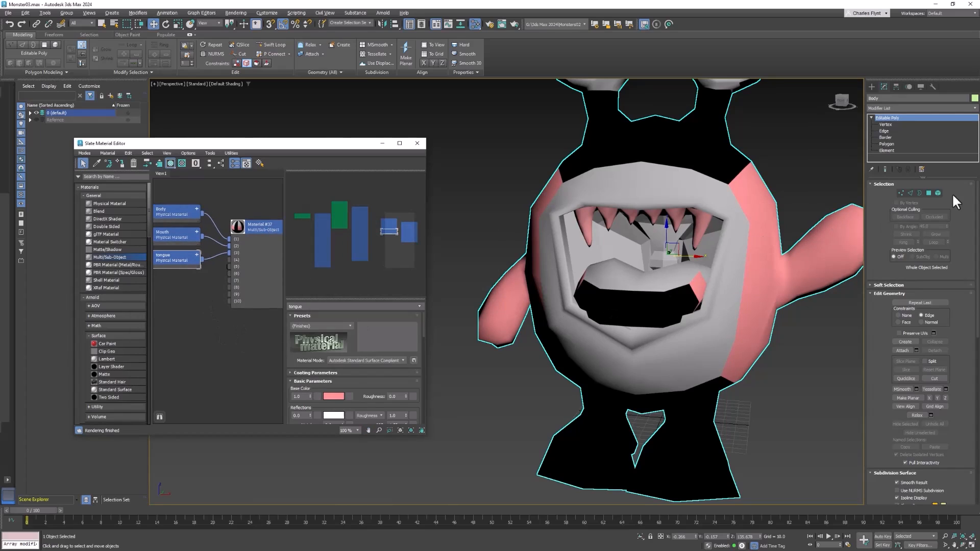
Step: Select the tongue element of the body mesh, assign it material ID 3 and clear the selection
{"action": "left_click", "coordinate": [938, 193]}
{"action": "left_click", "coordinate": [674, 288]}
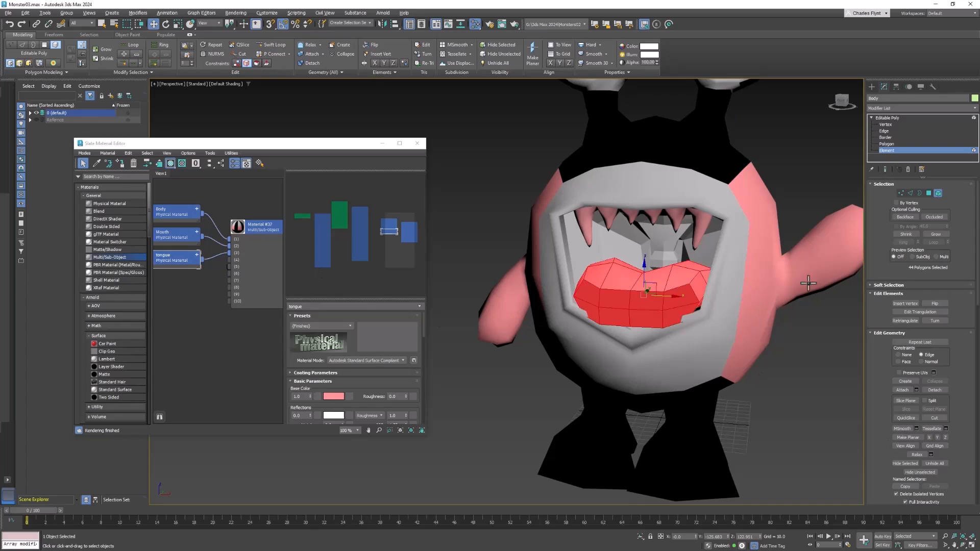
{"action": "scroll", "coordinate": [954, 344], "scroll_direction": "down", "scroll_amount": 5}
{"action": "scroll", "coordinate": [954, 346], "scroll_direction": "down", "scroll_amount": 3}
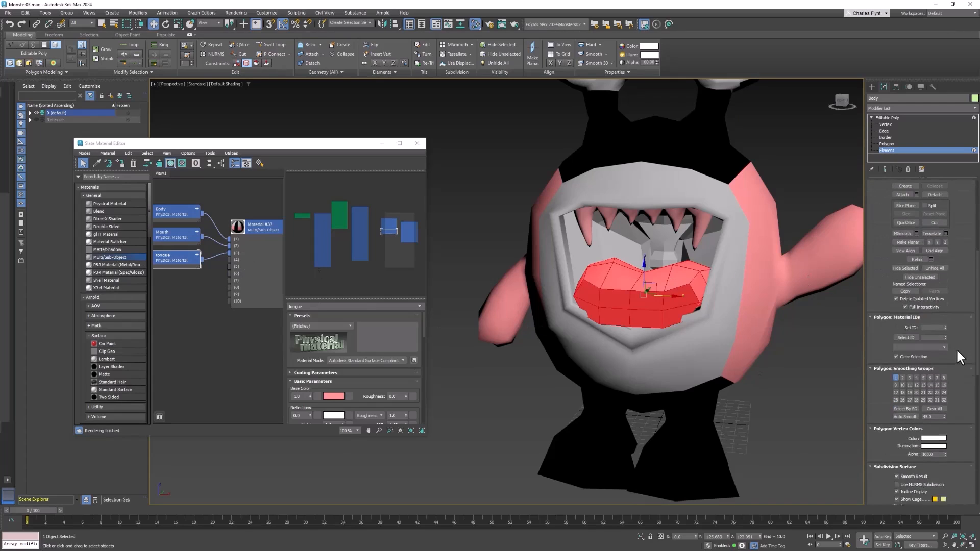
{"action": "left_click", "coordinate": [947, 315]}
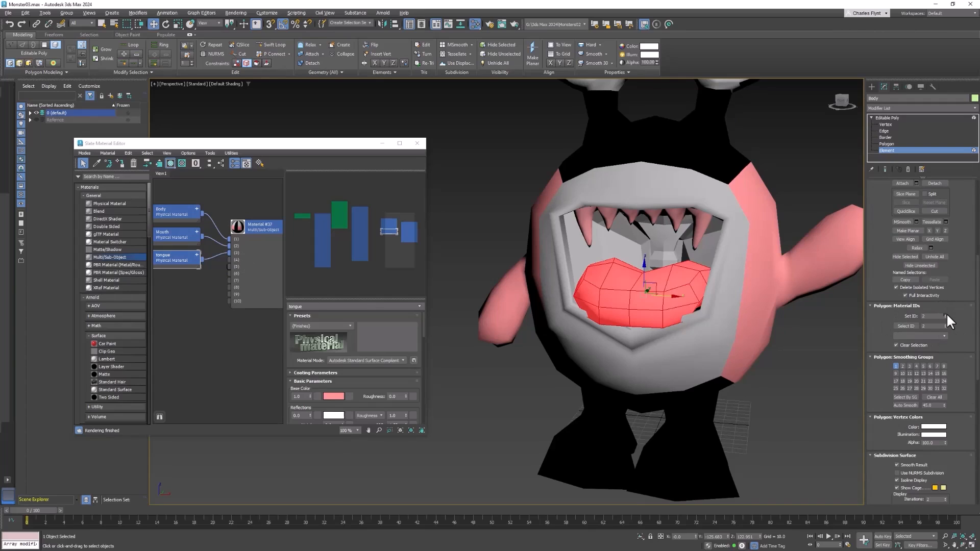
{"action": "left_click", "coordinate": [812, 358]}
{"action": "middle_click_drag", "start_coordinate": [804, 370], "coordinate": [801, 384]}
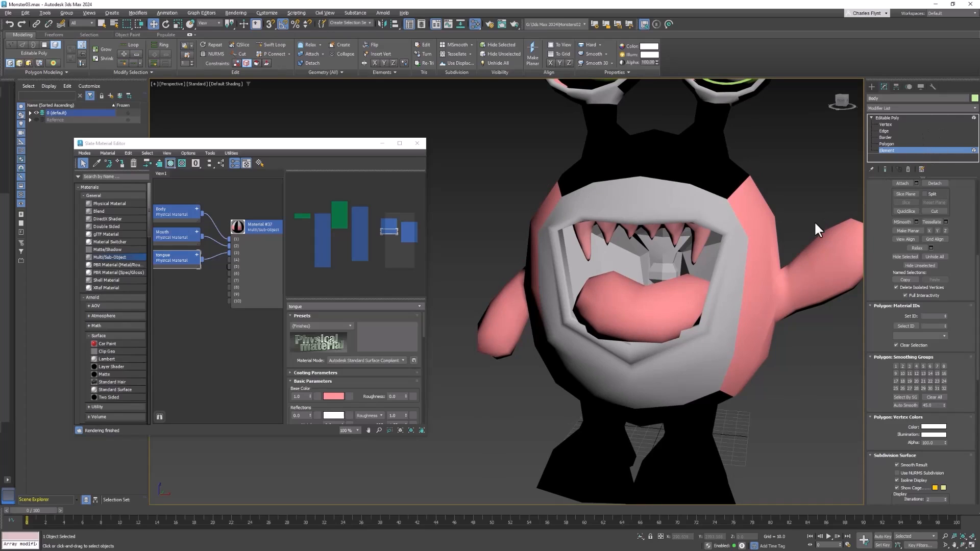
Step: Hide the tongue element and switch the body mesh to polygon selection
{"action": "left_click", "coordinate": [664, 301]}
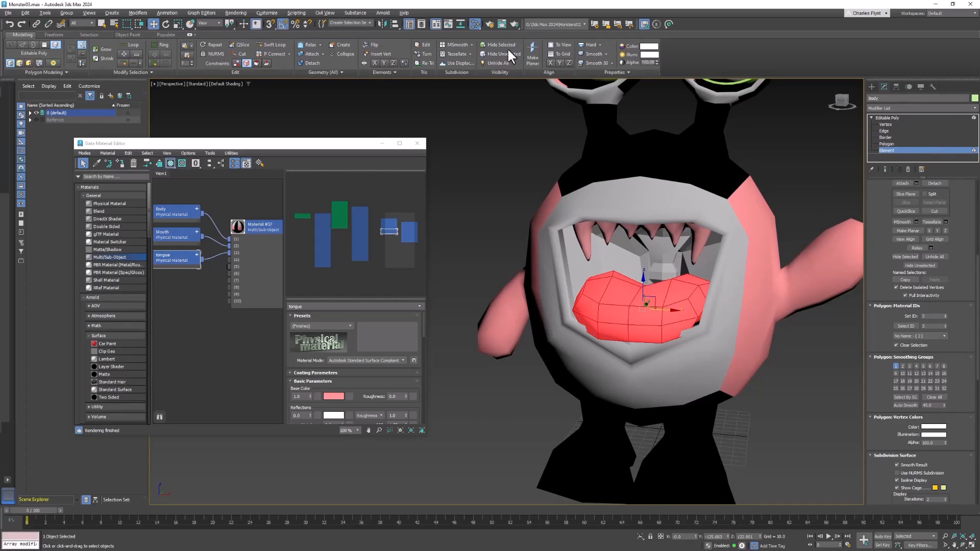
{"action": "left_click", "coordinate": [738, 270]}
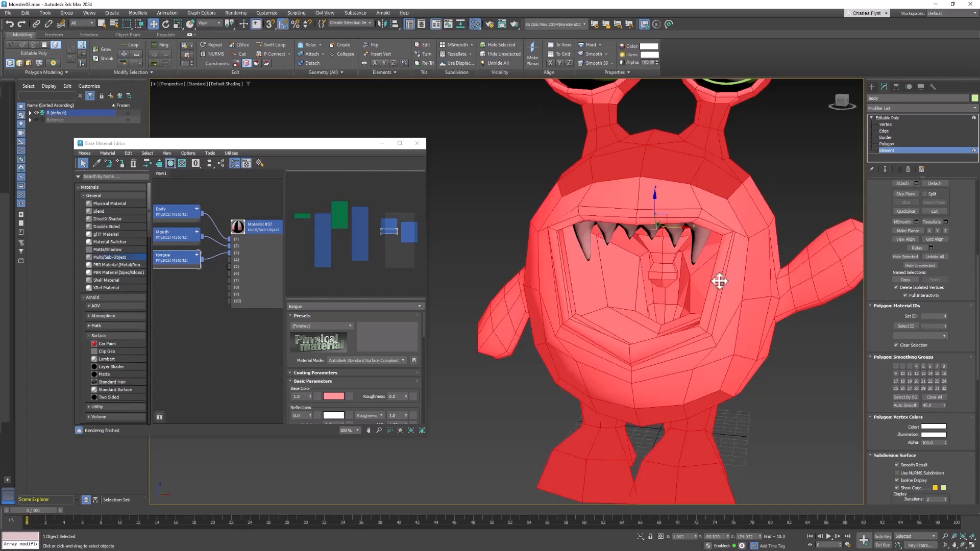
{"action": "left_click", "coordinate": [893, 144]}
Step: Select the ring of polygons around the widest part of the uvula at the back of the mouth
{"action": "left_click", "coordinate": [673, 309]}
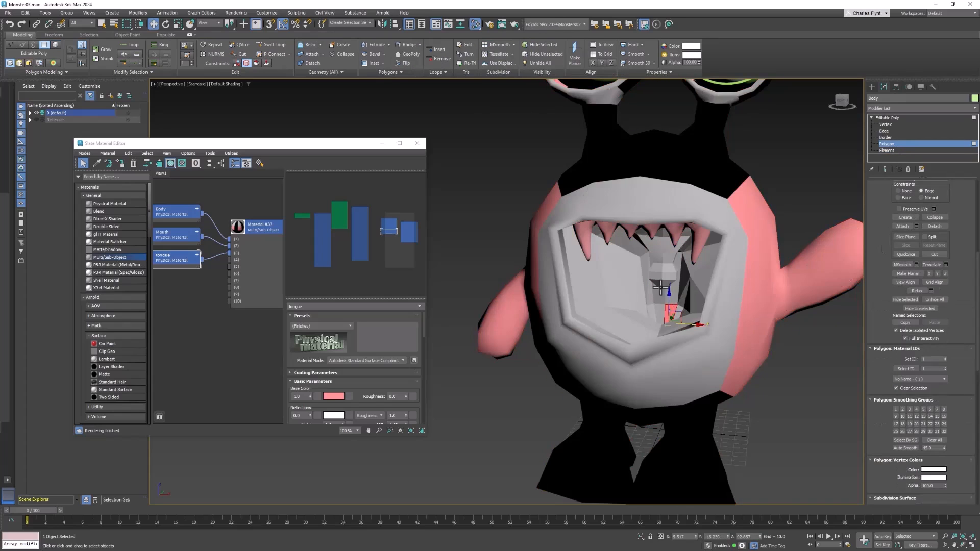
{"action": "scroll", "coordinate": [661, 287], "scroll_direction": "up", "scroll_amount": 5}
{"action": "left_click", "coordinate": [678, 277]}
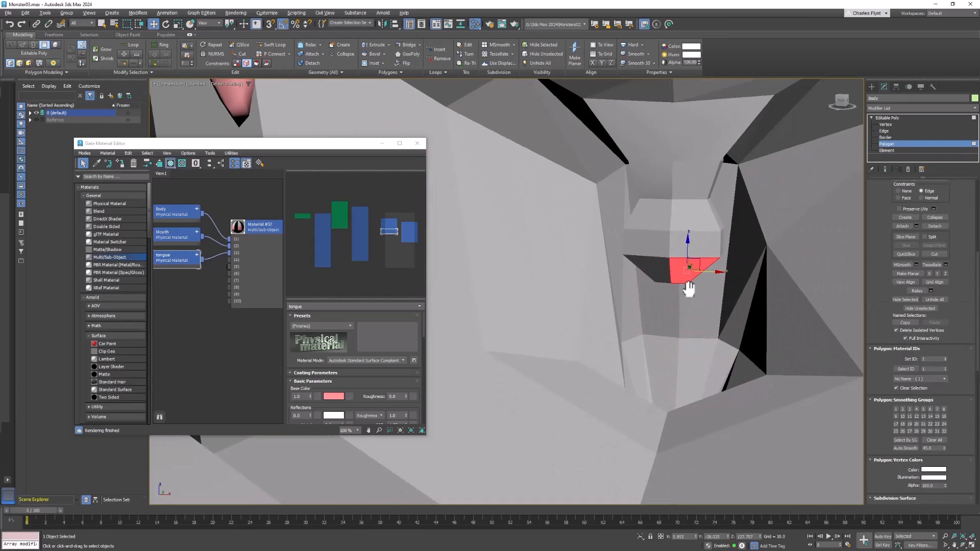
{"action": "key", "text": "super"}
{"action": "middle_click_drag", "start_coordinate": [691, 343], "coordinate": [651, 246], "text": "alt"}
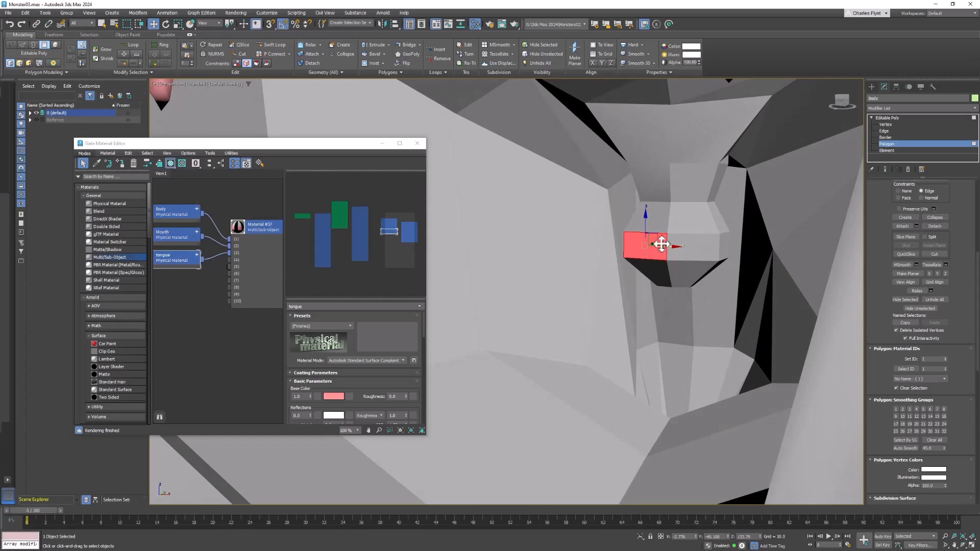
{"action": "left_click", "coordinate": [697, 247], "text": "ctrl"}
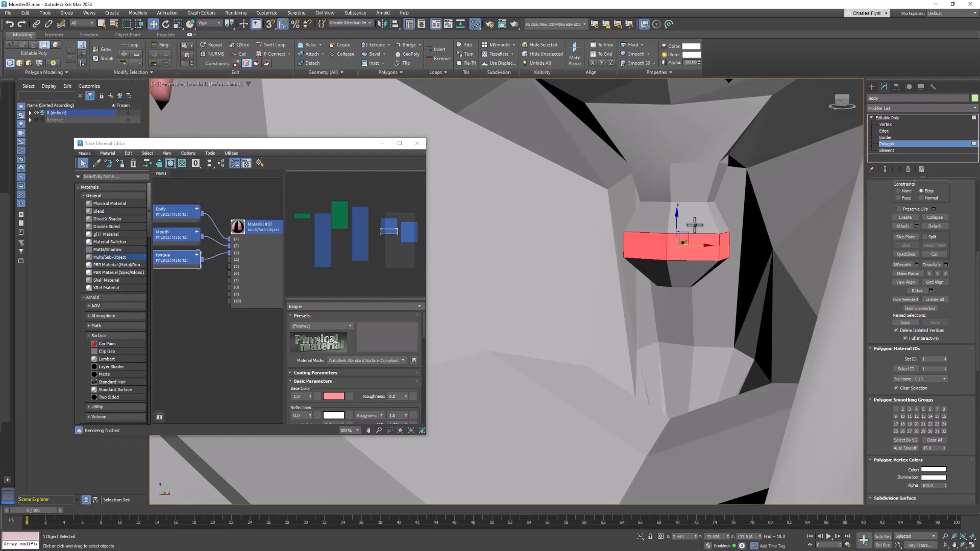
Step: Grow the polygon selection repeatedly from the uvula until it covers the whole inside of the mouth
{"action": "scroll", "coordinate": [956, 287], "scroll_direction": "up", "scroll_amount": 5}
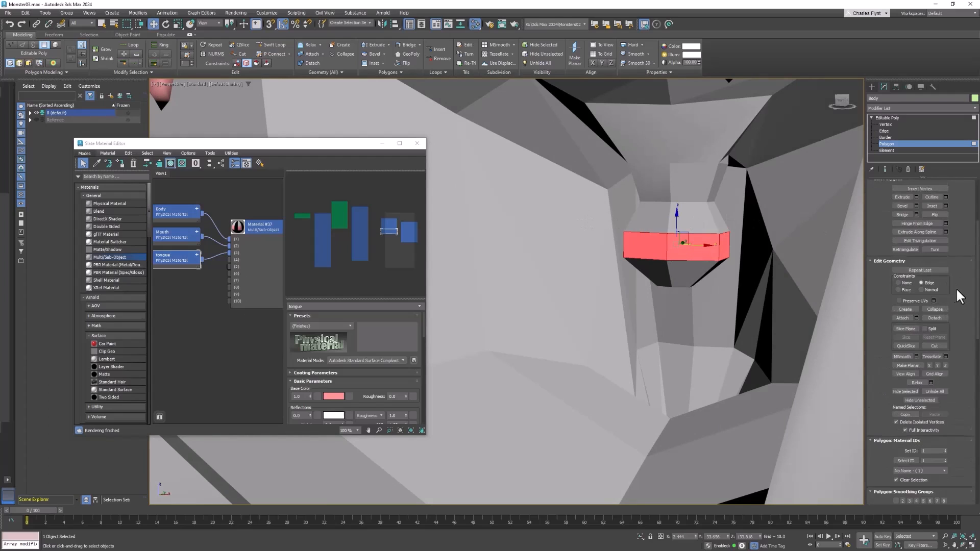
{"action": "scroll", "coordinate": [958, 286], "scroll_direction": "up", "scroll_amount": 2}
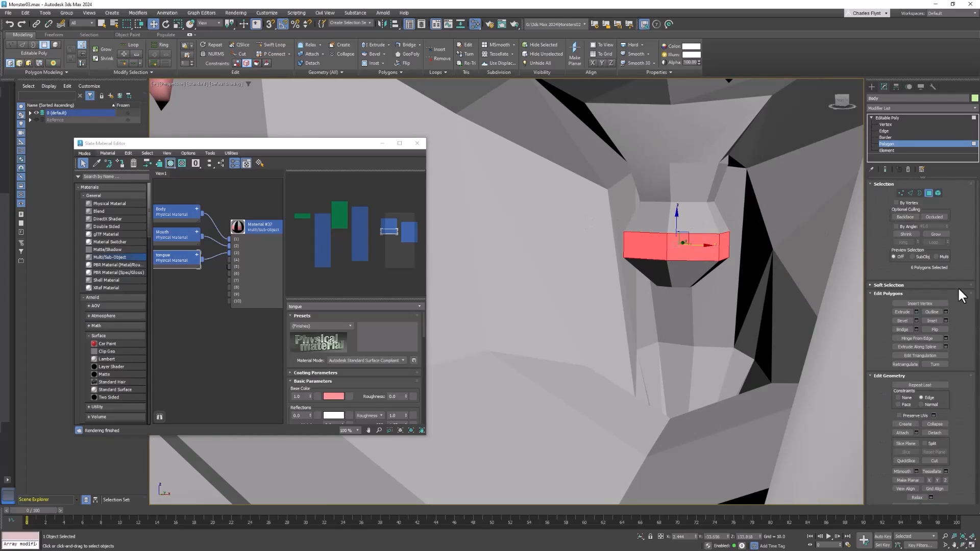
{"action": "left_click", "coordinate": [942, 233]}
{"action": "left_click", "coordinate": [942, 232]}
{"action": "left_click", "coordinate": [943, 233]}
{"action": "left_click", "coordinate": [943, 233]}
{"action": "left_click", "coordinate": [942, 233]}
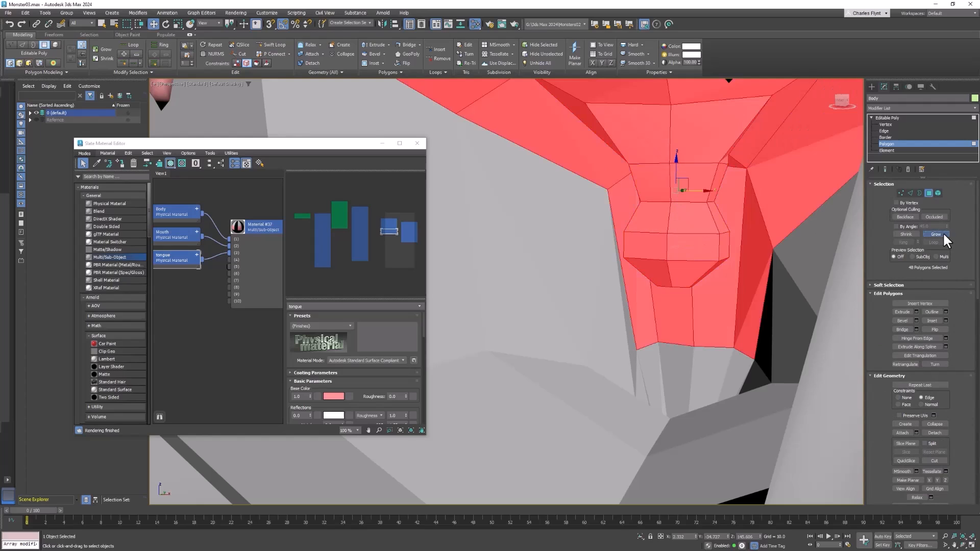
{"action": "left_click", "coordinate": [943, 233]}
Step: Check the selection's border inside the lips and shrink the selection by one ring of polygons
{"action": "middle_click_drag", "start_coordinate": [746, 232], "coordinate": [835, 261]}
{"action": "key", "text": "super"}
{"action": "scroll", "coordinate": [615, 287], "scroll_direction": "down", "scroll_amount": 3}
{"action": "mouse_move", "coordinate": [601, 285]}
{"action": "middle_mouse_down", "text": "alt"}
{"action": "mouse_move", "coordinate": [624, 281]}
{"action": "mouse_move", "coordinate": [612, 281]}
{"action": "middle_mouse_up", "text": "alt"}
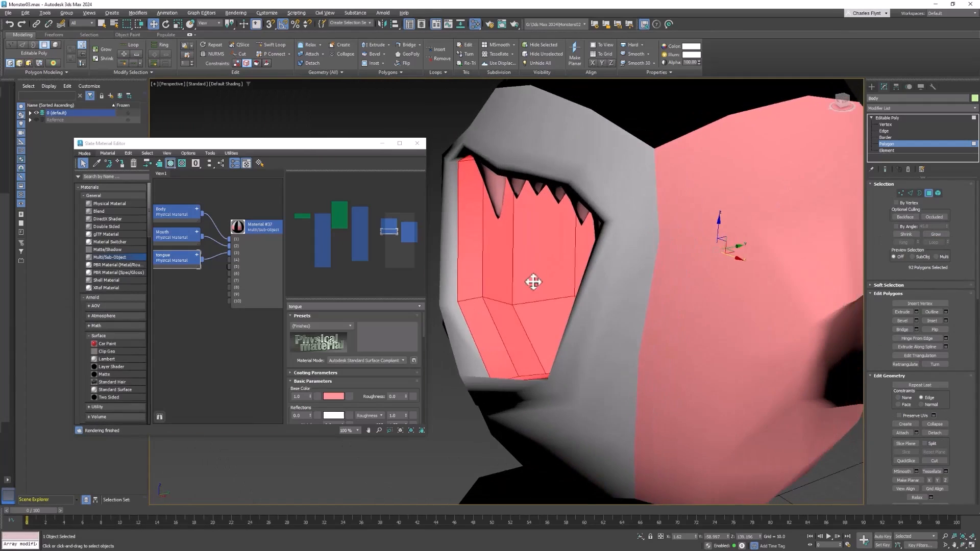
{"action": "middle_click_drag", "start_coordinate": [534, 282], "coordinate": [619, 267], "text": "alt"}
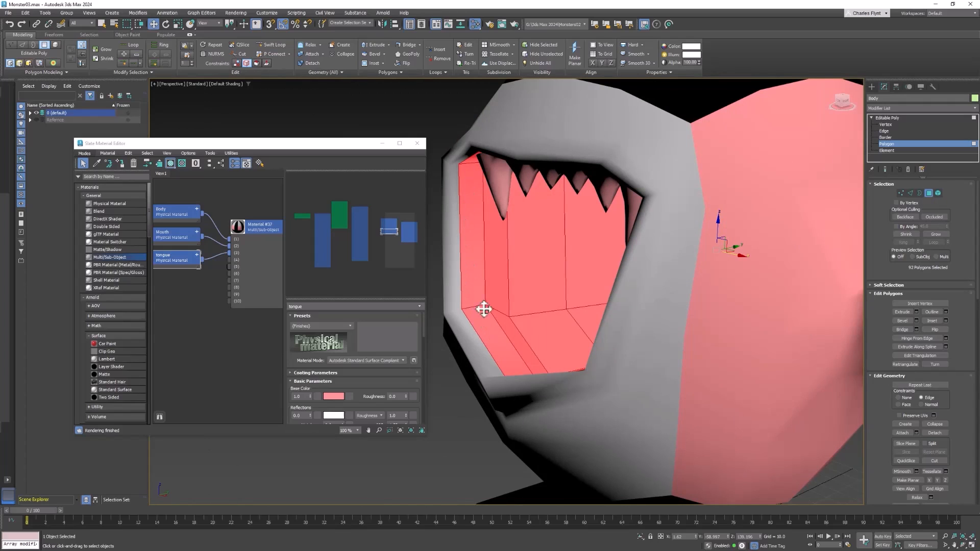
{"action": "mouse_move", "coordinate": [490, 280]}
{"action": "middle_mouse_down", "text": "alt"}
{"action": "mouse_move", "coordinate": [495, 262]}
{"action": "mouse_move", "coordinate": [483, 260]}
{"action": "mouse_move", "coordinate": [494, 285]}
{"action": "mouse_move", "coordinate": [480, 286]}
{"action": "middle_mouse_up", "text": "alt"}
{"action": "middle_click_drag", "start_coordinate": [501, 333], "coordinate": [606, 336], "text": "alt"}
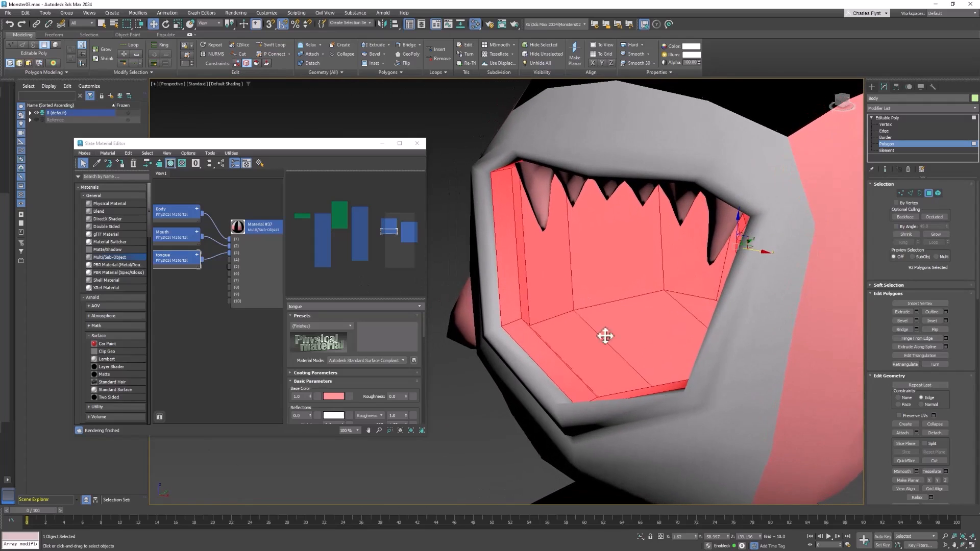
{"action": "left_click", "coordinate": [906, 234]}
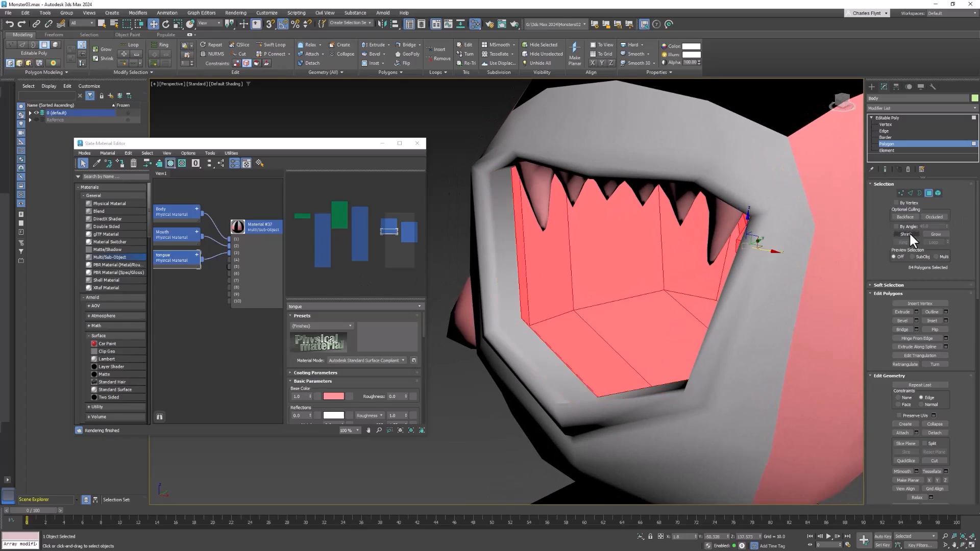
Step: Grow the mouth interior selection by one ring of polygons and set its material ID to 2
{"action": "left_click", "coordinate": [935, 235]}
{"action": "middle_click_drag", "start_coordinate": [672, 306], "coordinate": [639, 245], "text": "alt"}
{"action": "middle_click_drag", "start_coordinate": [192, 286], "coordinate": [224, 289]}
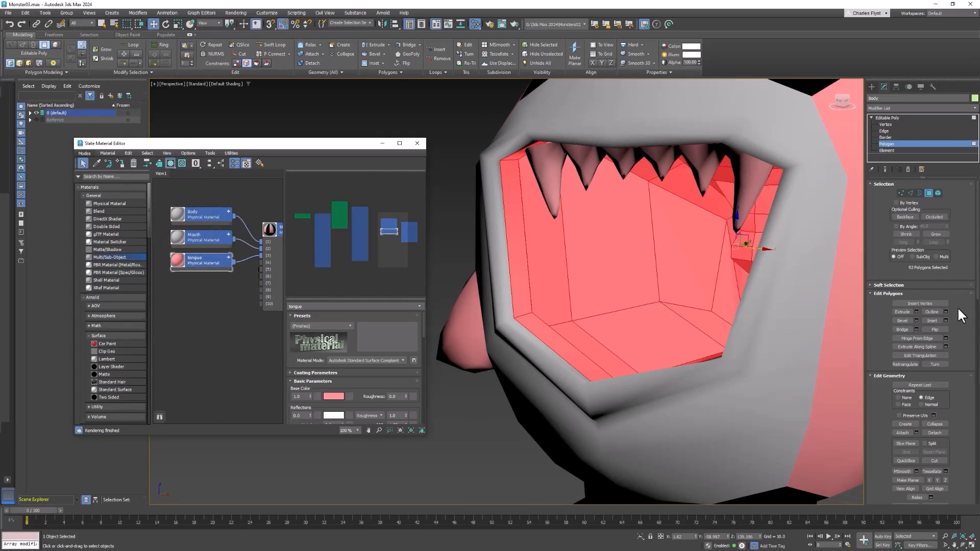
{"action": "scroll", "coordinate": [957, 307], "scroll_direction": "down", "scroll_amount": 5}
{"action": "scroll", "coordinate": [957, 378], "scroll_direction": "down", "scroll_amount": 2}
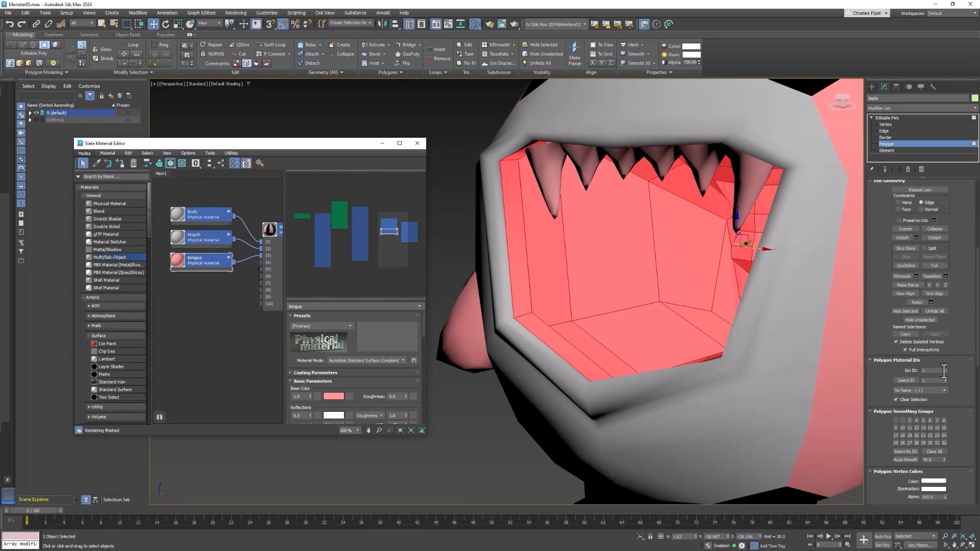
{"action": "left_click", "coordinate": [946, 369]}
Step: Set the base colour of the Mouth material to bright red
{"action": "left_click", "coordinate": [206, 239]}
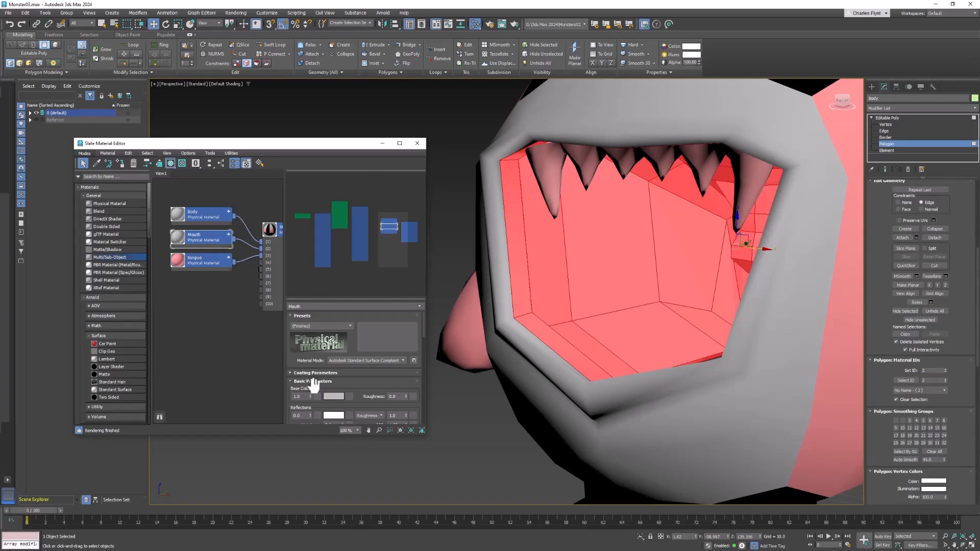
{"action": "left_click", "coordinate": [335, 396]}
{"action": "left_click_drag", "start_coordinate": [147, 324], "coordinate": [140, 314]}
{"action": "left_click_drag", "start_coordinate": [208, 343], "coordinate": [208, 320]}
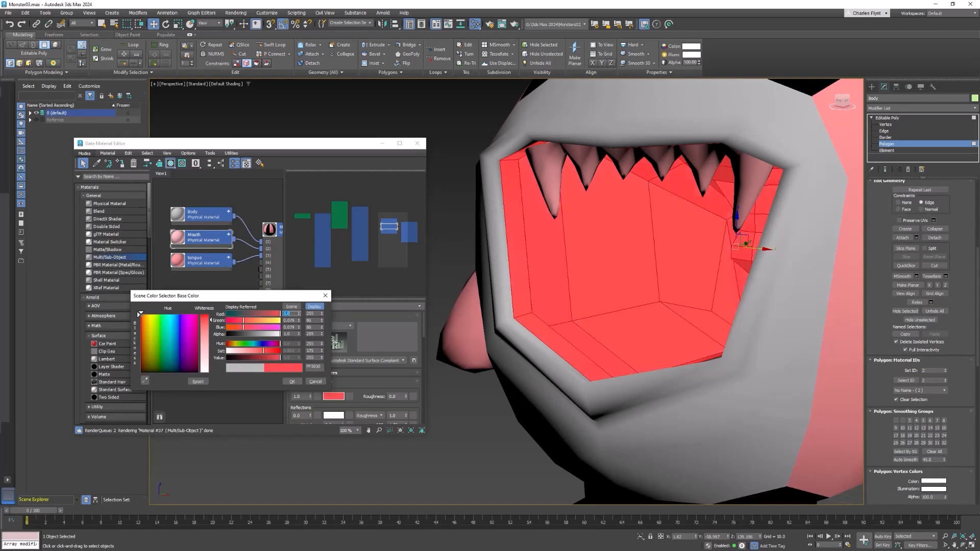
{"action": "left_click", "coordinate": [292, 382]}
Step: Invert the polygon selection to the rest of the body and set its material ID to 1
{"action": "left_click", "coordinate": [199, 215]}
{"action": "scroll", "coordinate": [663, 322], "scroll_direction": "down", "scroll_amount": 5}
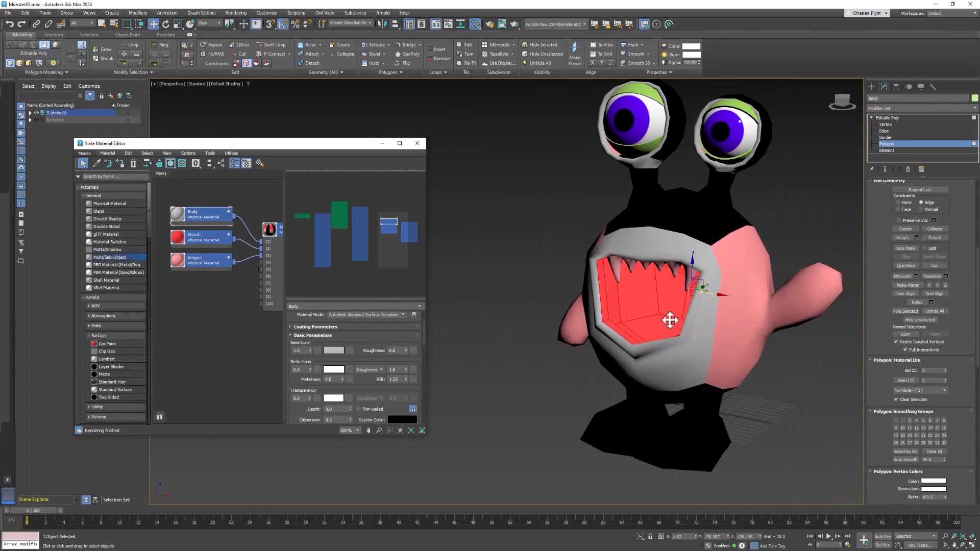
{"action": "middle_click_drag", "start_coordinate": [683, 318], "coordinate": [714, 287], "text": "alt"}
{"action": "scroll", "coordinate": [690, 312], "scroll_direction": "up", "scroll_amount": 3}
{"action": "middle_click_drag", "start_coordinate": [714, 287], "coordinate": [758, 271]}
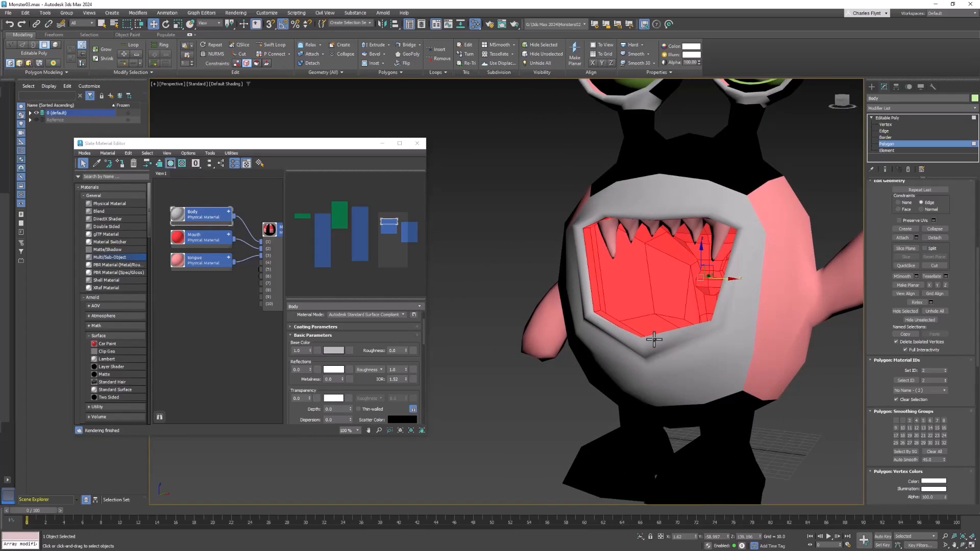
{"action": "left_click", "coordinate": [26, 12]}
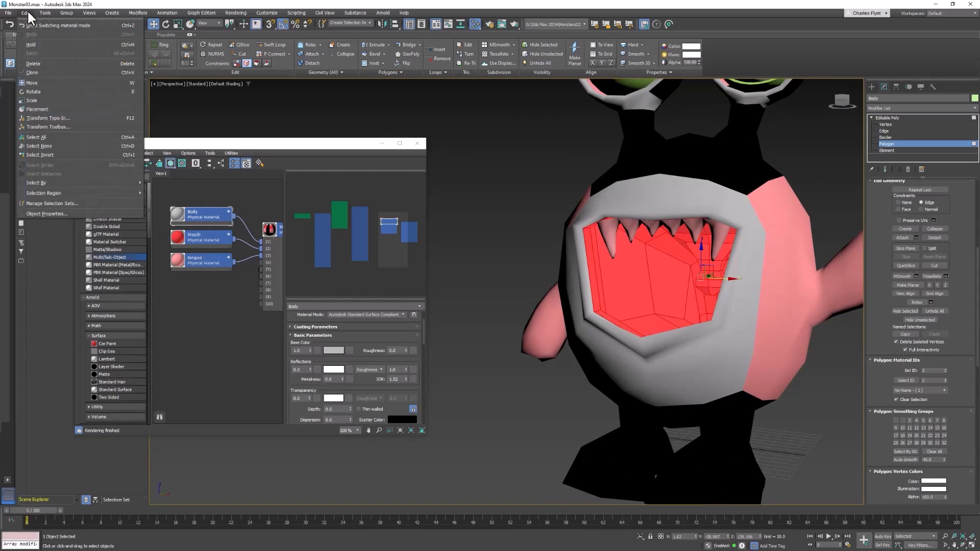
{"action": "left_click", "coordinate": [66, 154]}
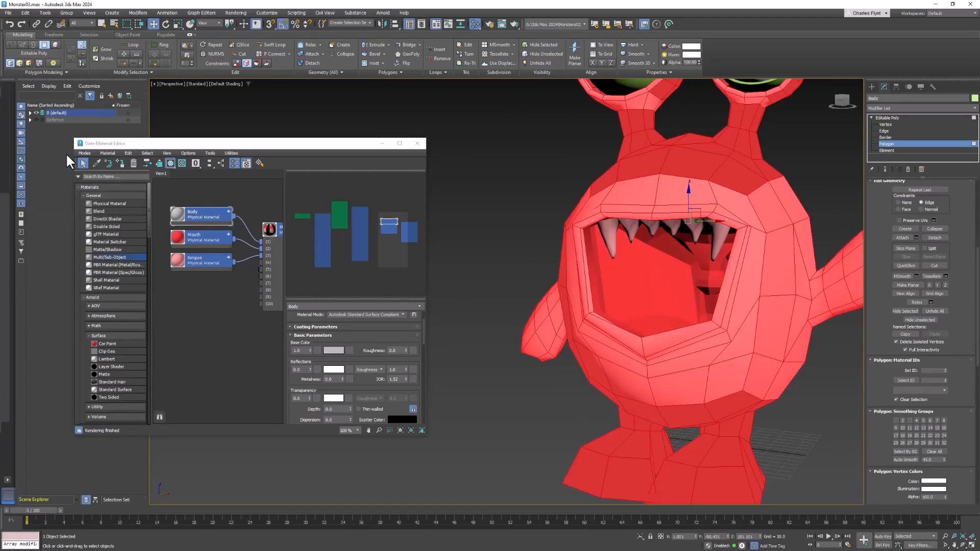
{"action": "scroll", "coordinate": [651, 325], "scroll_direction": "up", "scroll_amount": 4}
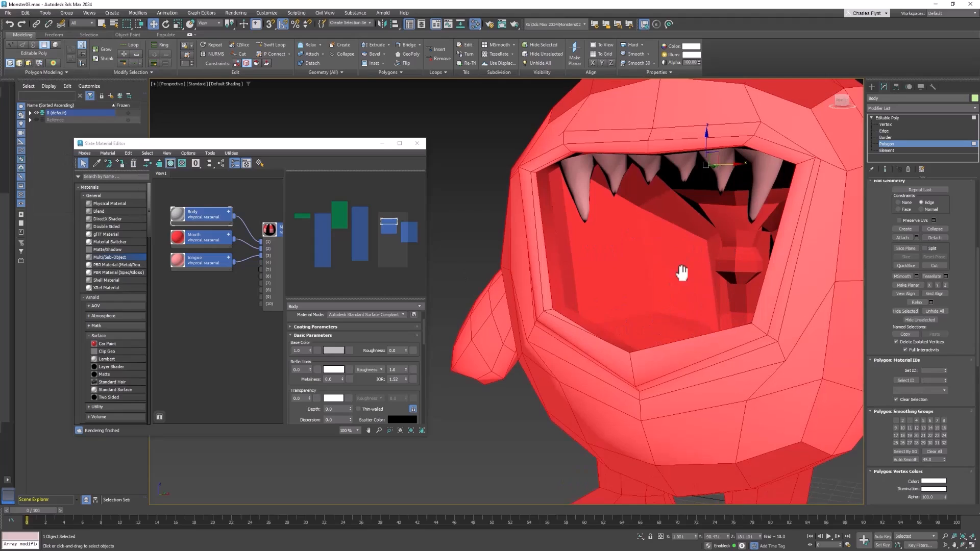
{"action": "left_click", "coordinate": [194, 214]}
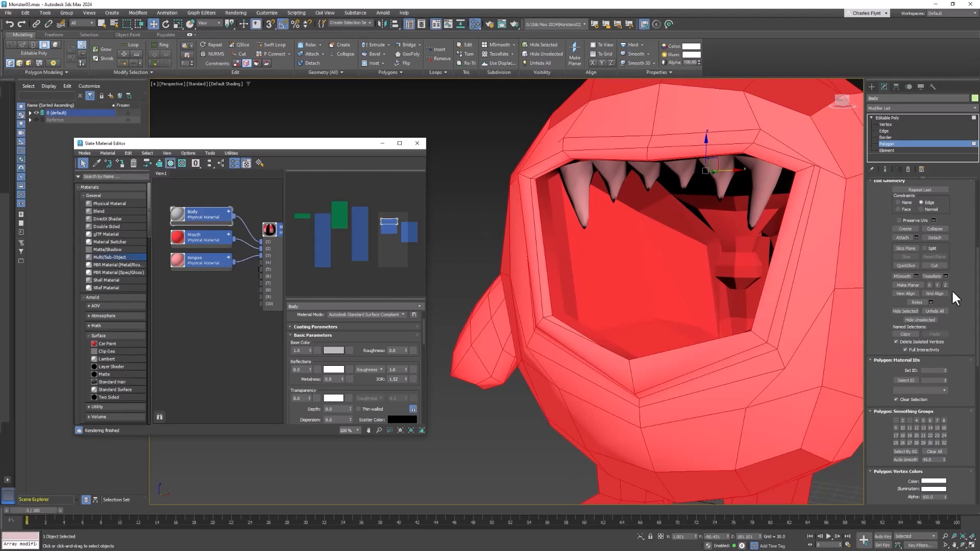
{"action": "left_click", "coordinate": [945, 370]}
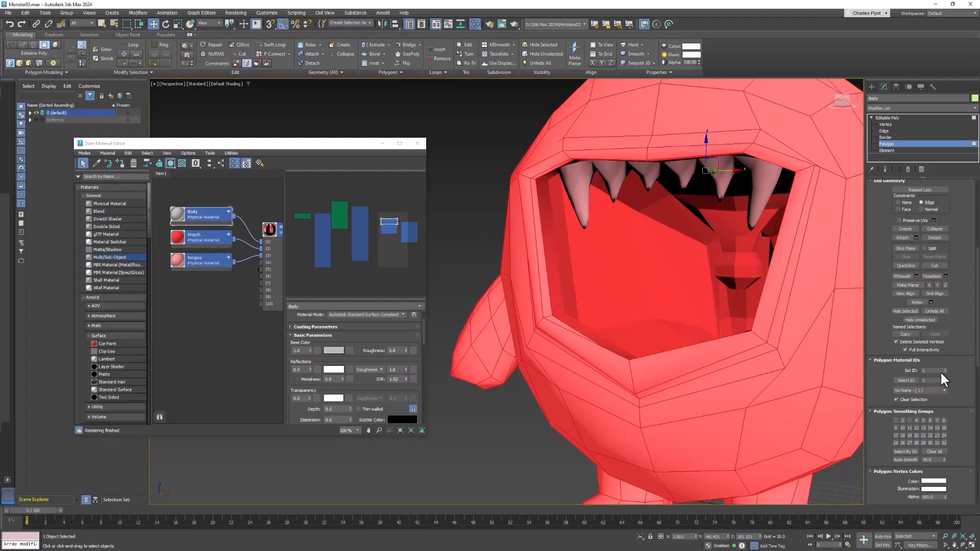
Step: Set the base colour of the Body material to vivid purple and clear the polygon selection
{"action": "left_click", "coordinate": [192, 214]}
{"action": "left_click", "coordinate": [338, 350]}
{"action": "left_click_drag", "start_coordinate": [193, 283], "coordinate": [192, 268]}
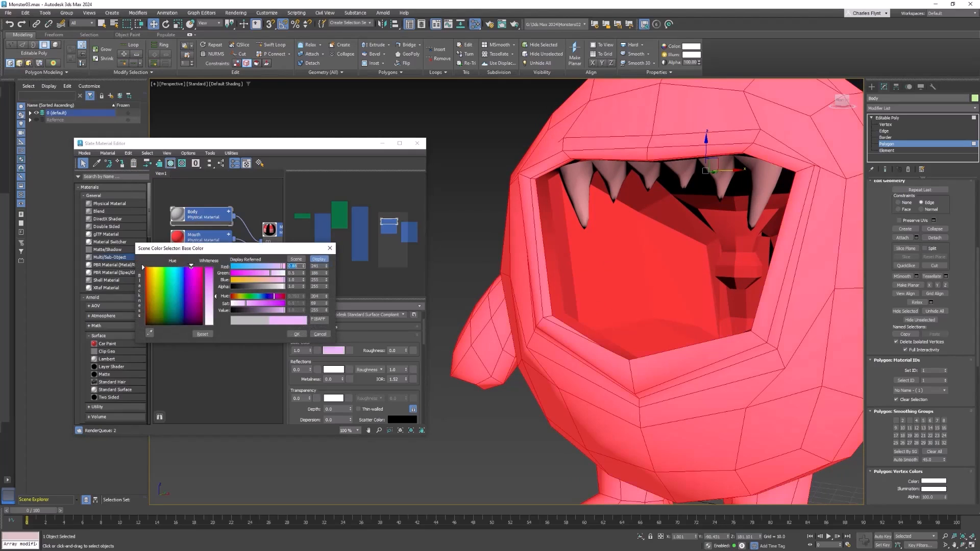
{"action": "left_click", "coordinate": [215, 268]}
{"action": "left_click", "coordinate": [295, 334]}
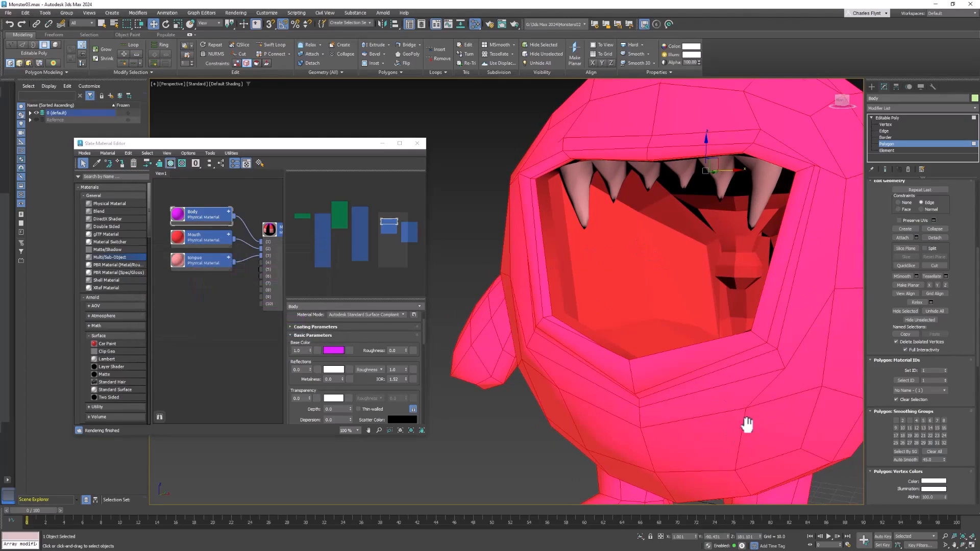
{"action": "scroll", "coordinate": [746, 424], "scroll_direction": "down", "scroll_amount": 5}
{"action": "middle_click_drag", "start_coordinate": [746, 425], "coordinate": [680, 375]}
{"action": "left_click", "coordinate": [747, 225]}
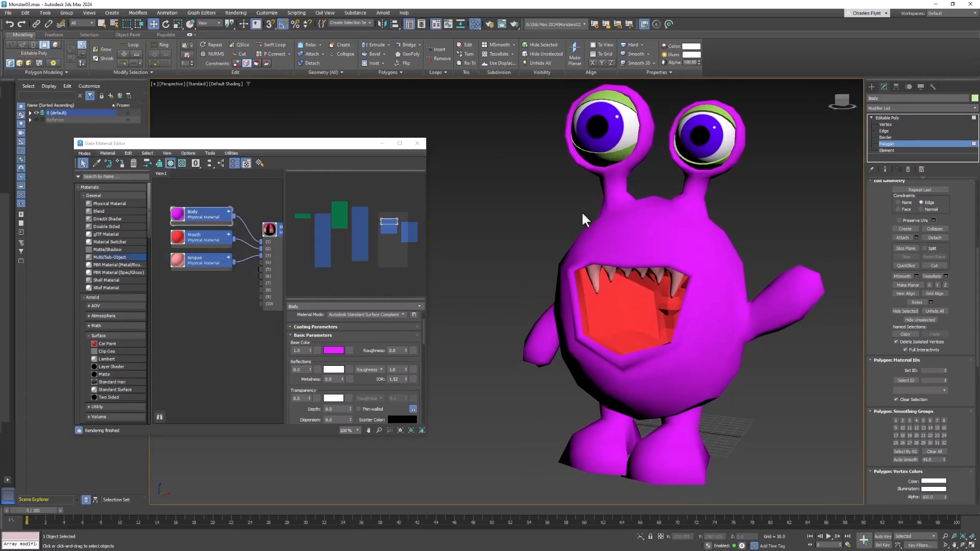
Step: Switch the body mesh to element selection and unhide all its hidden elements
{"action": "left_click", "coordinate": [892, 149]}
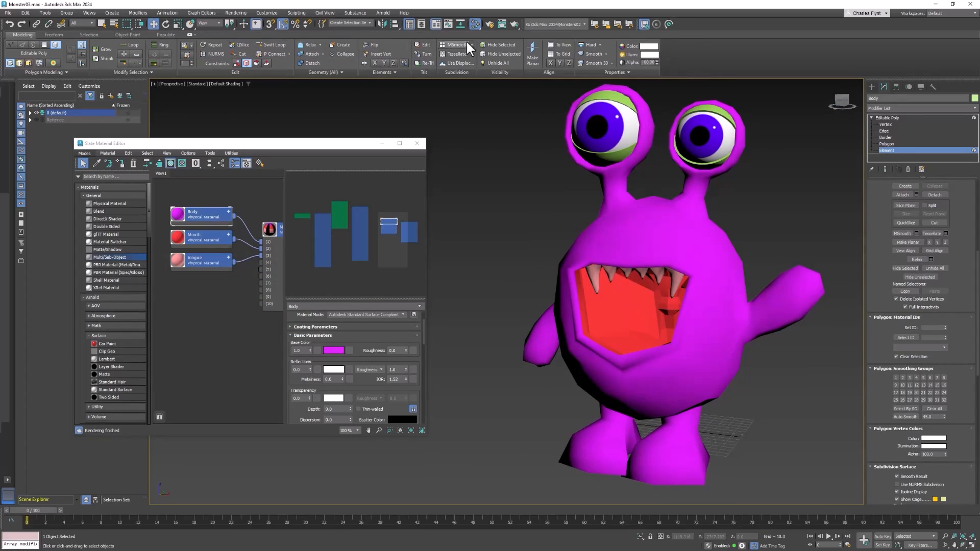
{"action": "left_click", "coordinate": [504, 62]}
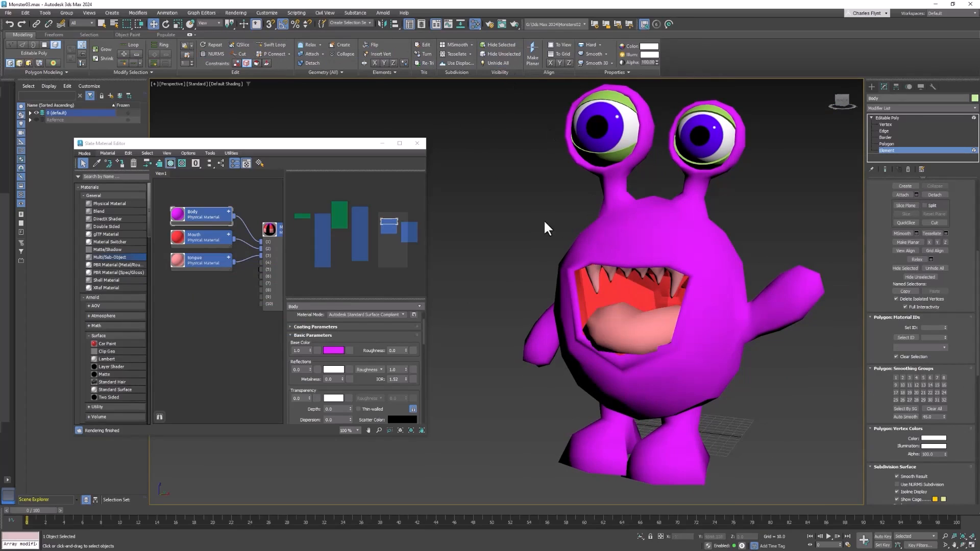
{"action": "middle_click_drag", "start_coordinate": [715, 323], "coordinate": [730, 327], "text": "alt"}
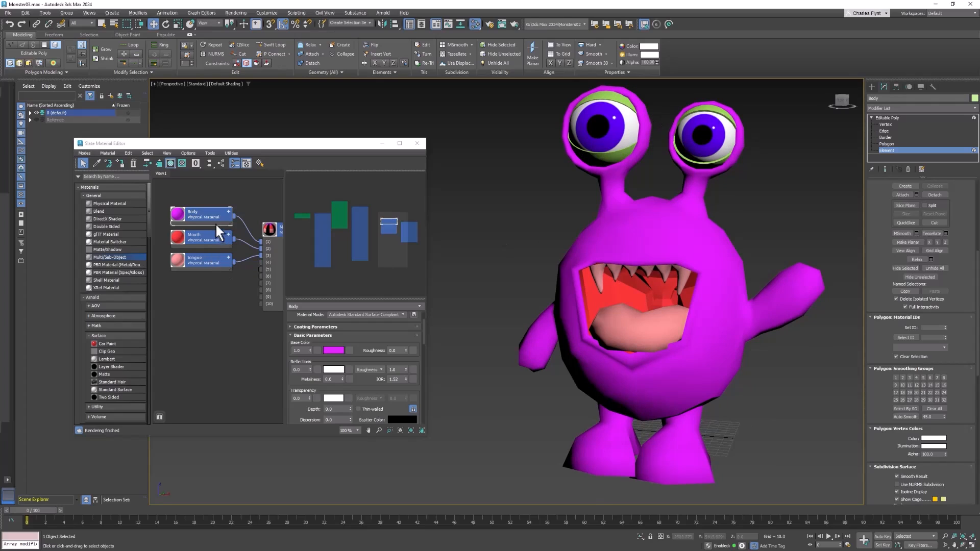
Step: Duplicate the Body material as EyeLids and assign the copy to both eyes' eyelids
{"action": "left_click", "coordinate": [204, 215]}
{"action": "left_click_drag", "start_coordinate": [206, 213], "coordinate": [212, 314], "text": "shift"}
{"action": "left_click_drag", "start_coordinate": [324, 305], "coordinate": [209, 294]}
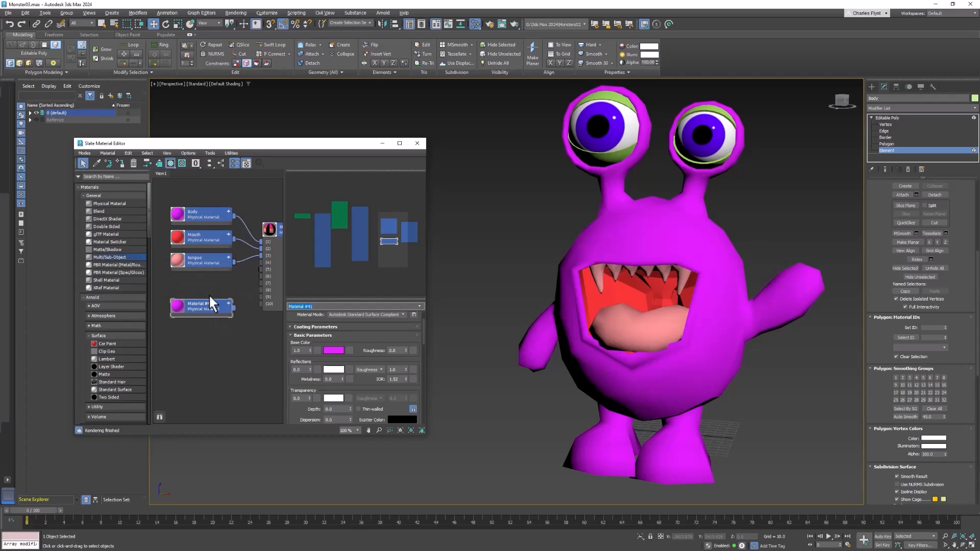
{"action": "type", "text": "EyeLids"}
{"action": "left_click_drag", "start_coordinate": [233, 308], "coordinate": [605, 154]}
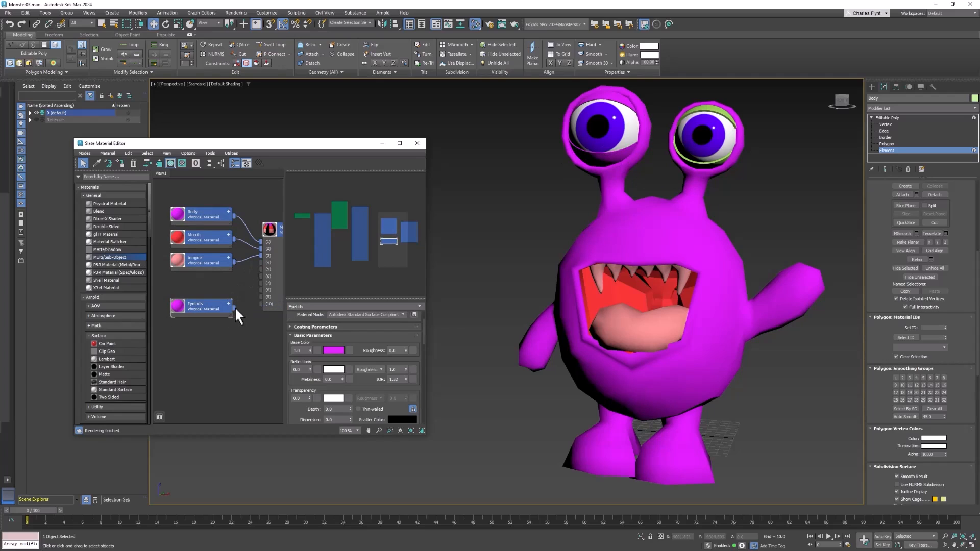
{"action": "left_click_drag", "start_coordinate": [234, 307], "coordinate": [711, 149]}
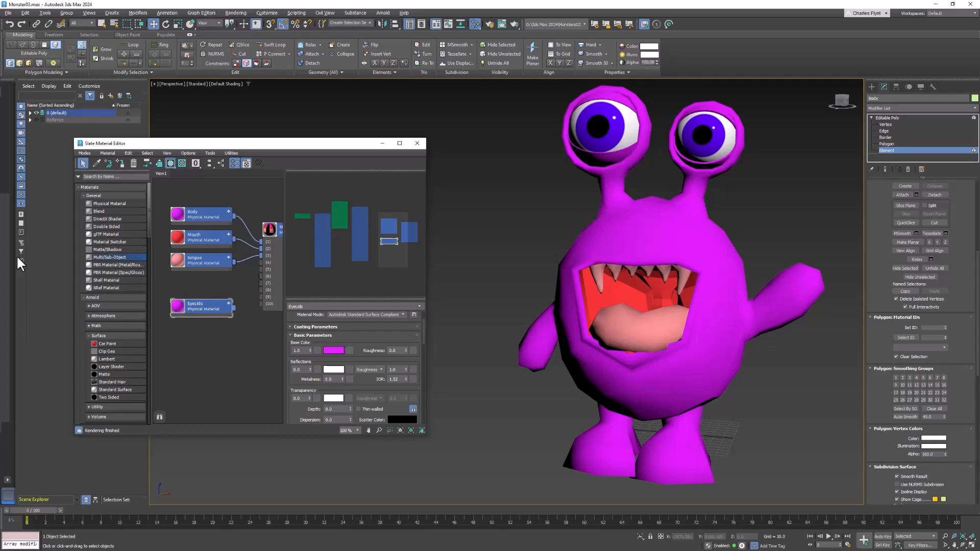
Step: Create a Physical Material named Teeth with a white base colour and collapse its node
{"action": "left_click", "coordinate": [89, 203]}
{"action": "left_click_drag", "start_coordinate": [199, 349], "coordinate": [219, 334]}
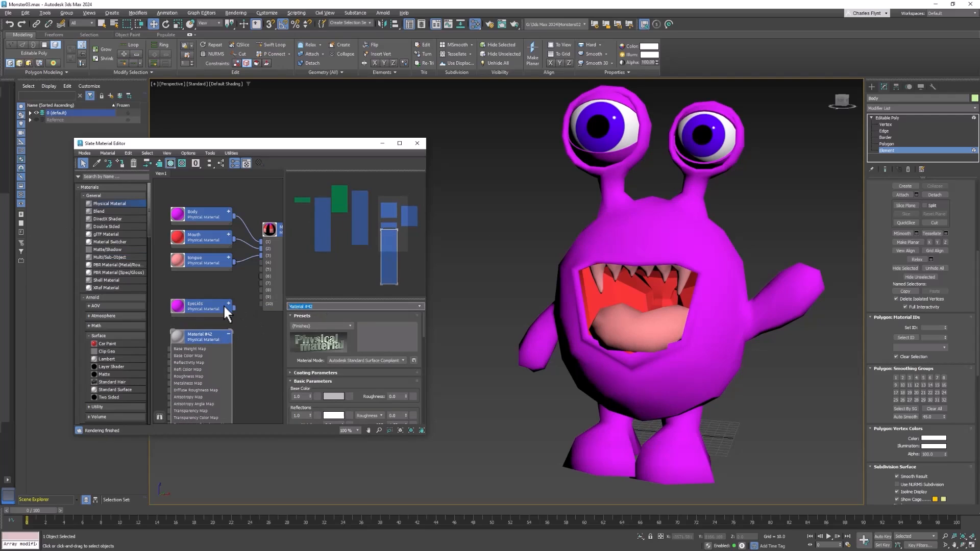
{"action": "type", "text": "Teeth"}
{"action": "key", "text": "Return"}
{"action": "left_click", "coordinate": [336, 394]}
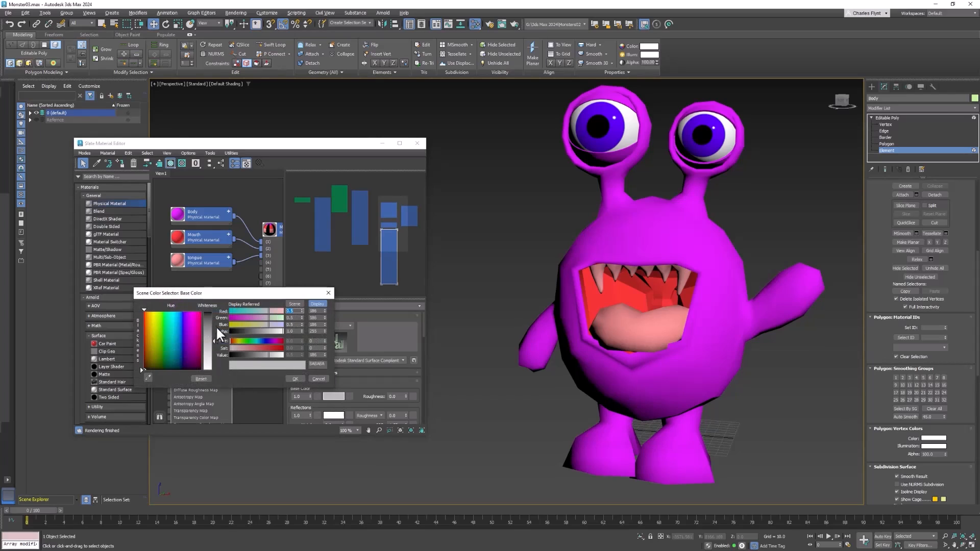
{"action": "left_click_drag", "start_coordinate": [216, 332], "coordinate": [140, 366]}
{"action": "left_click", "coordinate": [295, 379]}
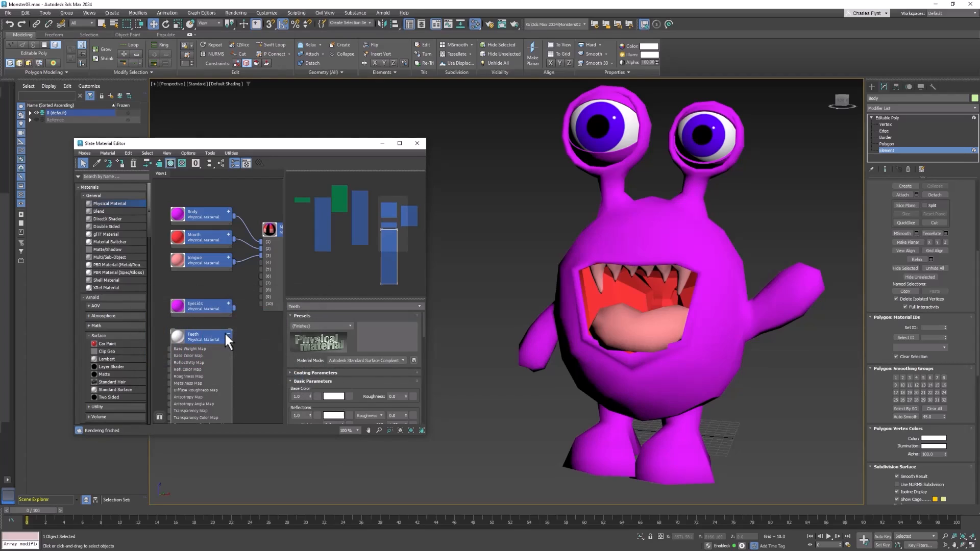
{"action": "left_click", "coordinate": [228, 333]}
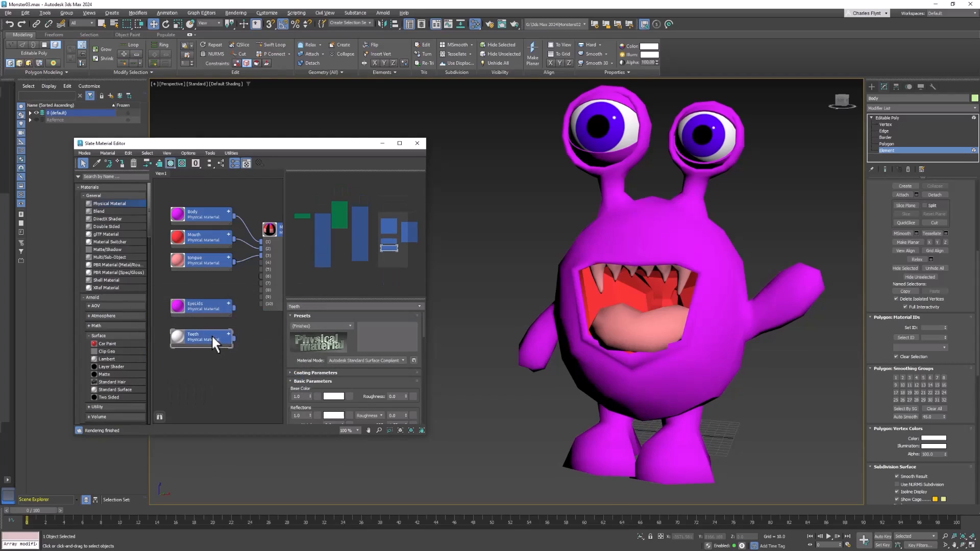
Step: Assign the Teeth material to the monster's upper teeth
{"action": "middle_click_drag", "start_coordinate": [216, 335], "coordinate": [221, 262]}
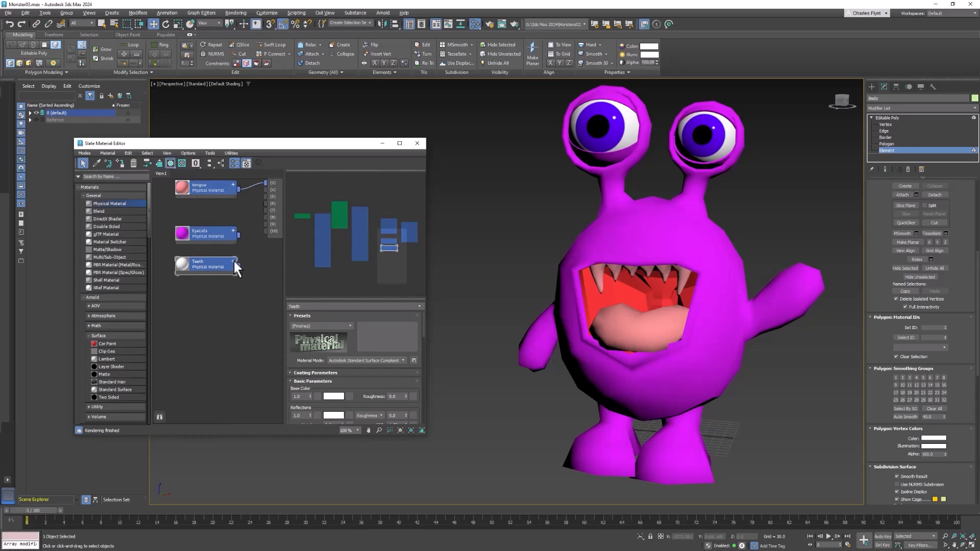
{"action": "left_click", "coordinate": [234, 261]}
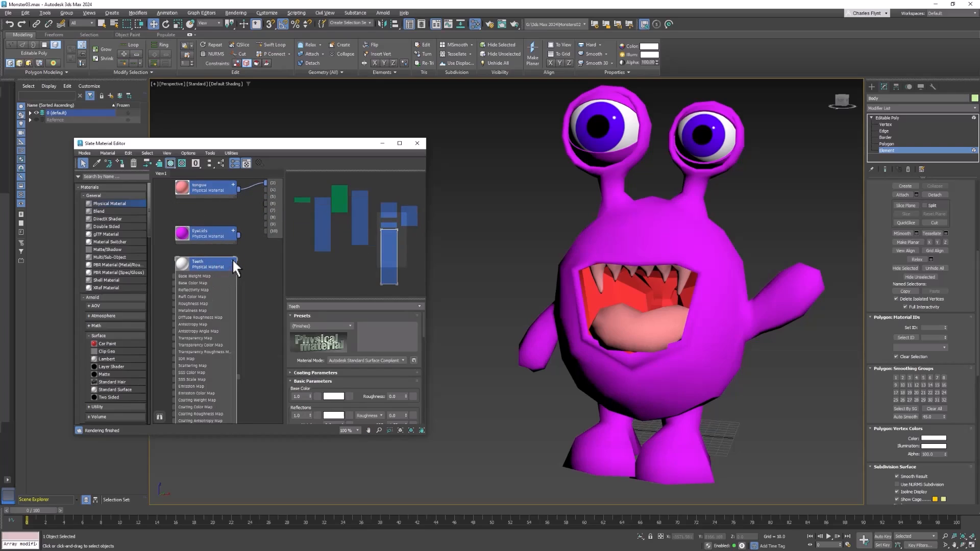
{"action": "left_click", "coordinate": [233, 260]}
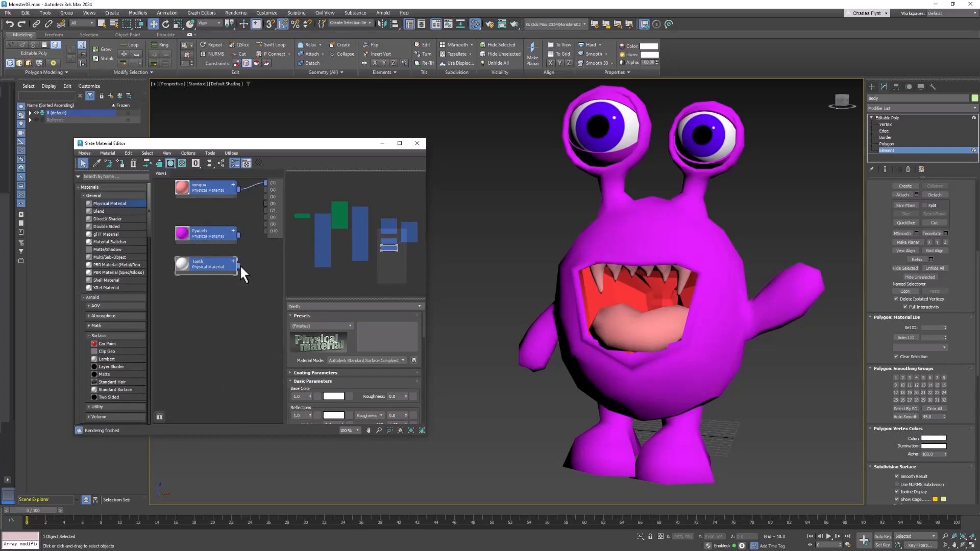
{"action": "left_click_drag", "start_coordinate": [240, 264], "coordinate": [599, 278]}
{"action": "left_click", "coordinate": [769, 229]}
{"action": "middle_click_drag", "start_coordinate": [769, 229], "coordinate": [726, 234]}
Step: Leave element selection, turn on NURMS smoothing for the body mesh, and close the material editor
{"action": "left_click", "coordinate": [653, 255]}
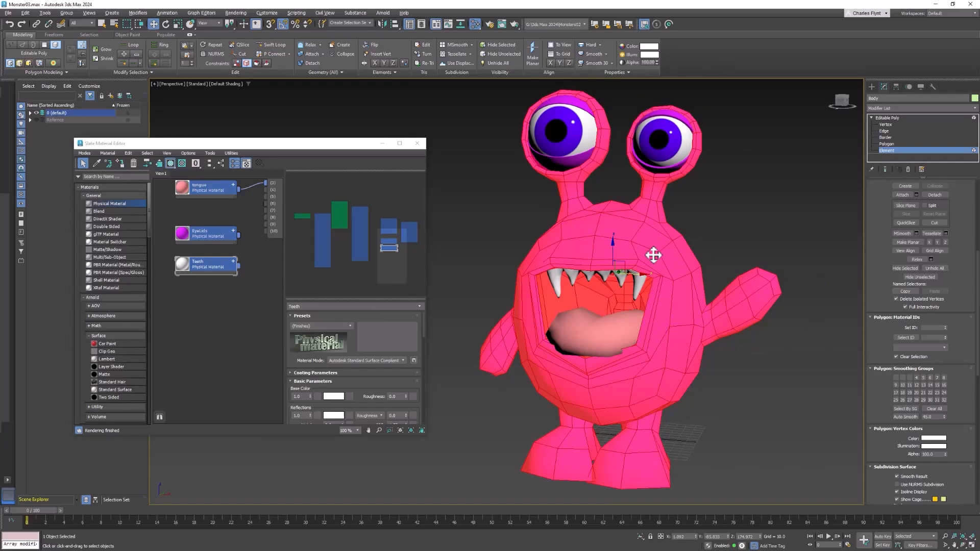
{"action": "left_click", "coordinate": [891, 118]}
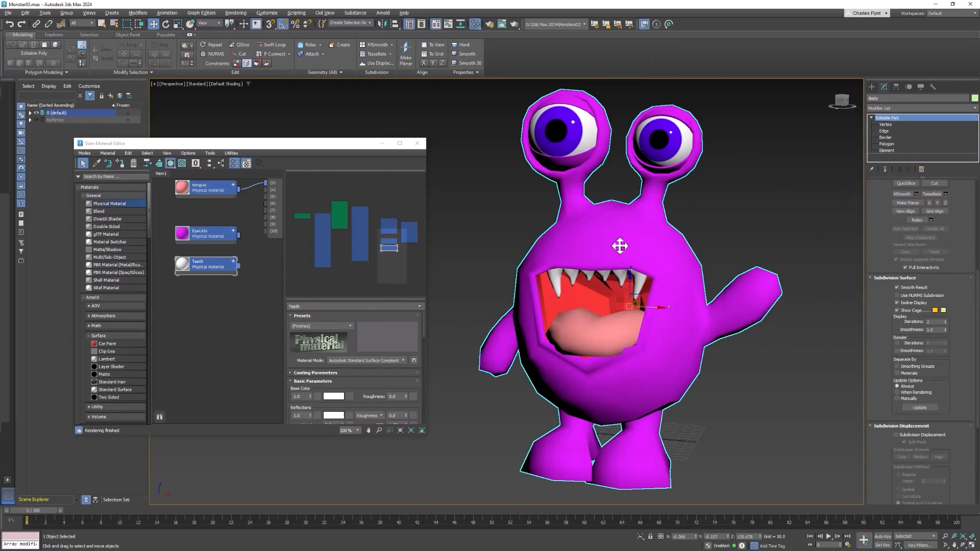
{"action": "left_click", "coordinate": [205, 52]}
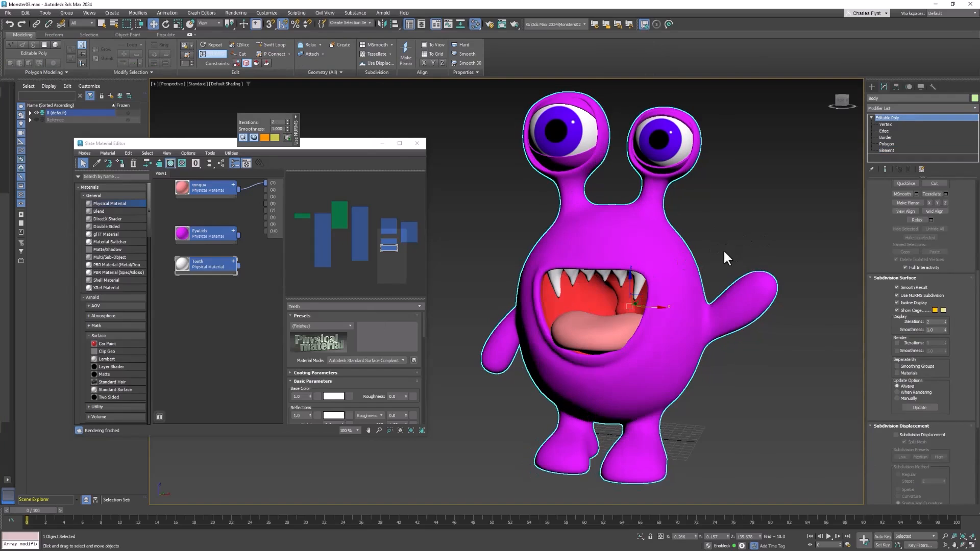
{"action": "left_click", "coordinate": [418, 144]}
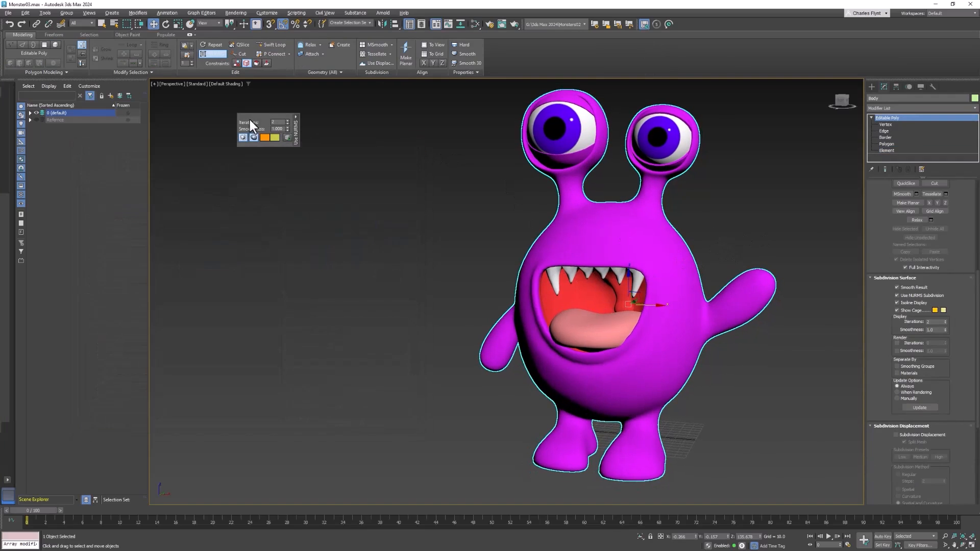
{"action": "middle_click_drag", "start_coordinate": [598, 288], "coordinate": [563, 290]}
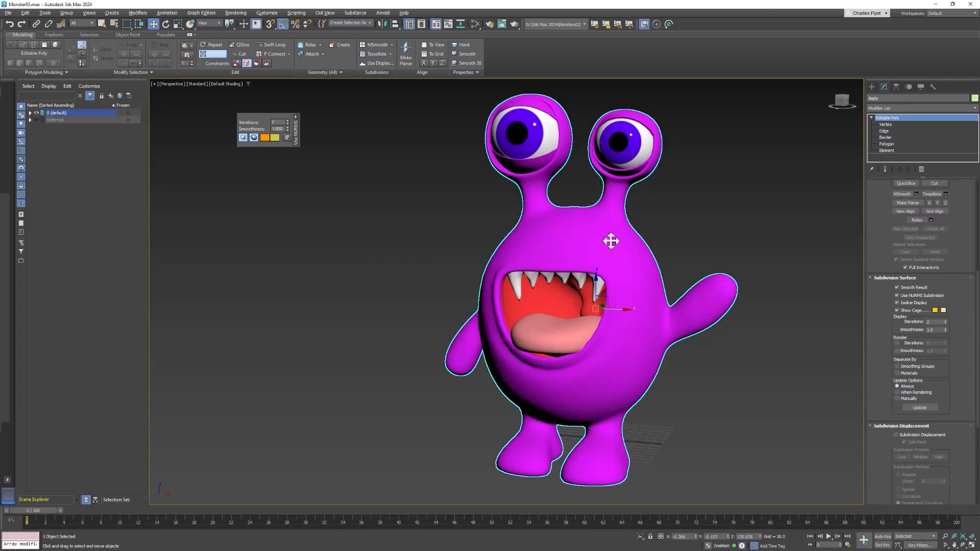
{"action": "middle_click_drag", "start_coordinate": [613, 238], "coordinate": [587, 240]}
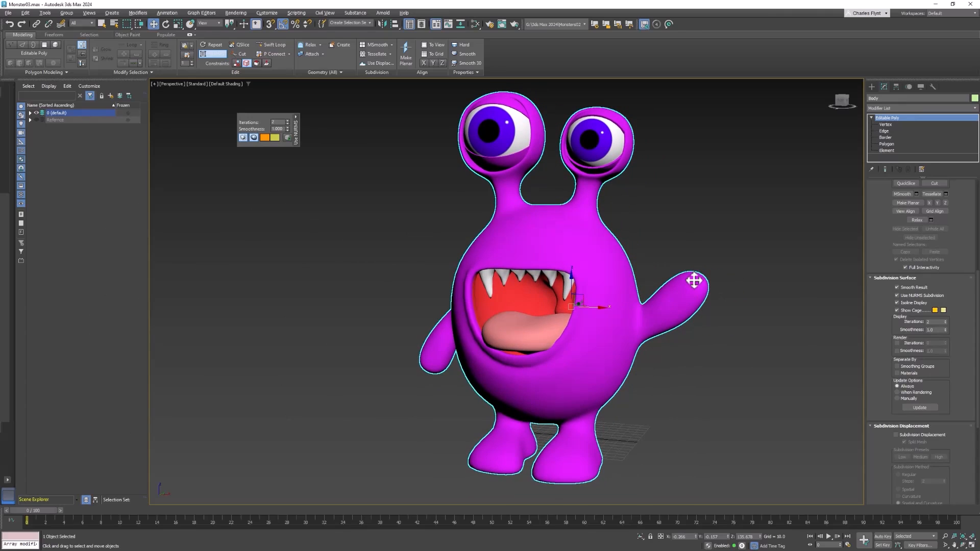